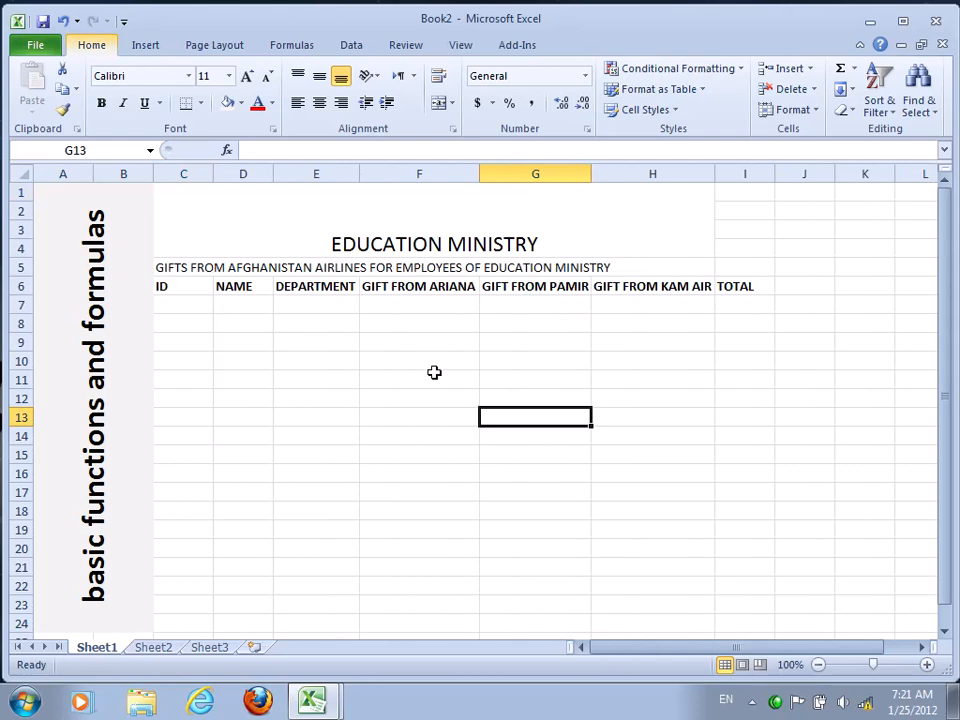
pyautogui.click(433, 364)
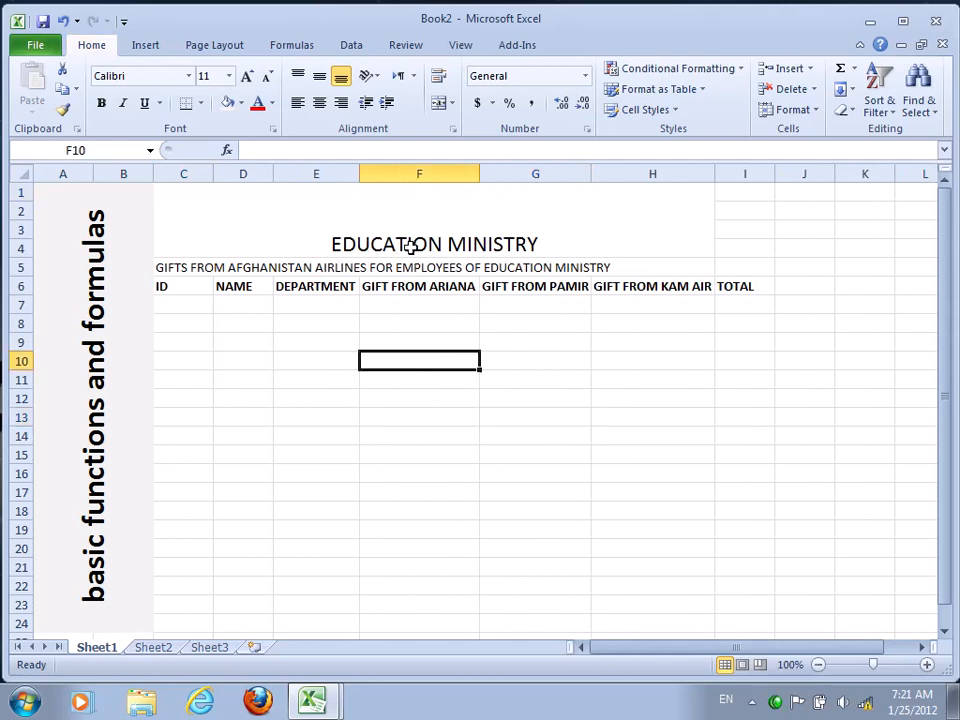
pyautogui.click(460, 243)
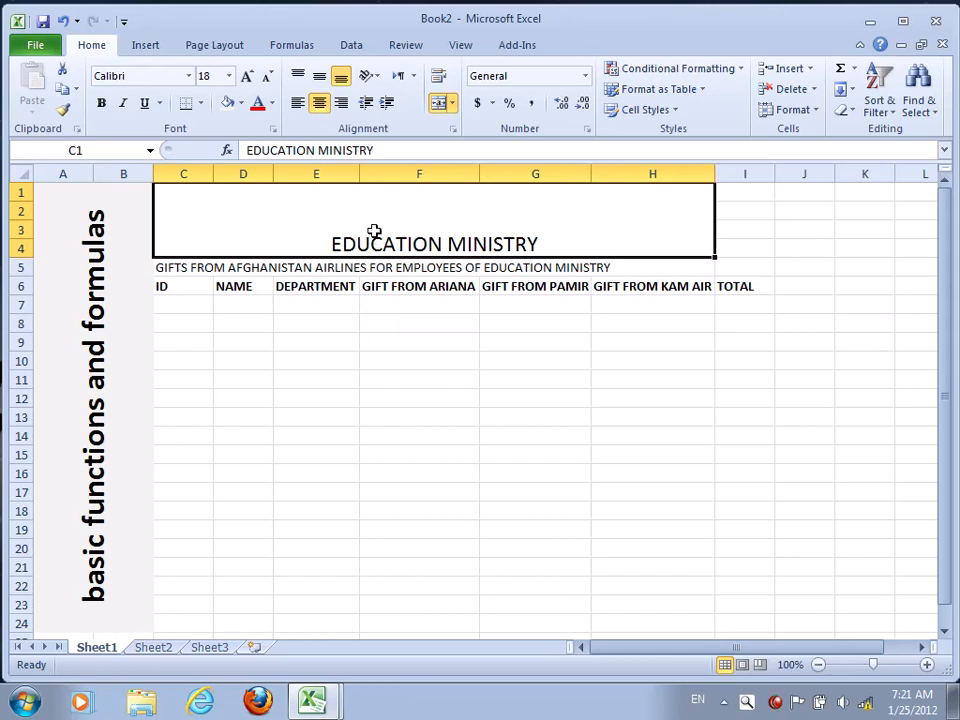
pyautogui.click(437, 375)
# Fill in row 7 of the employee table with ID 1, the employee's first name and department IT.
pyautogui.click(187, 304)
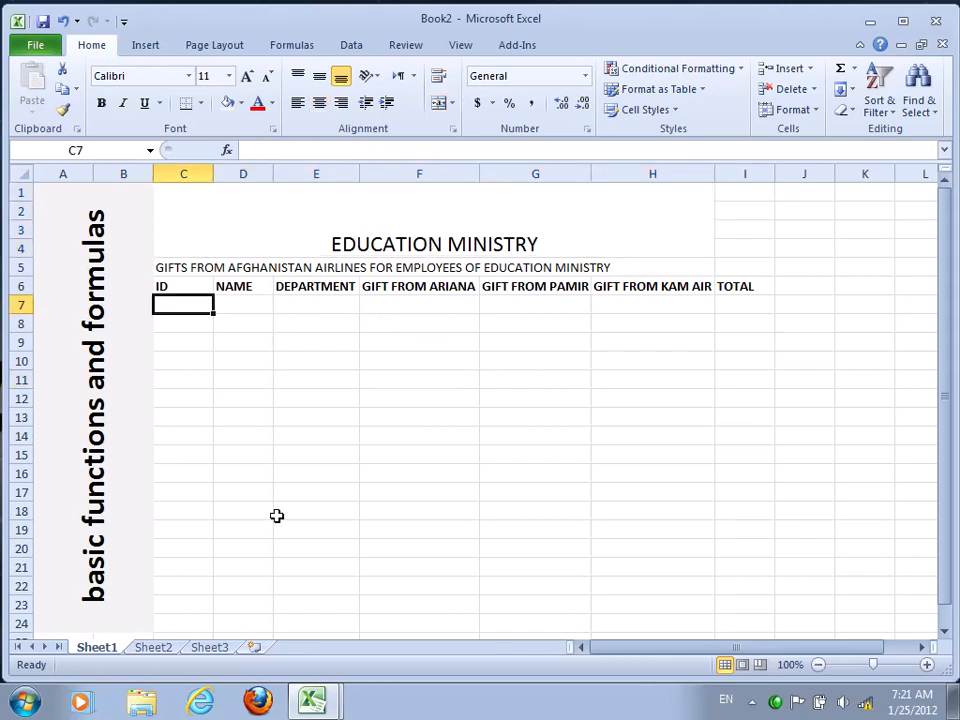
pyautogui.write('1')
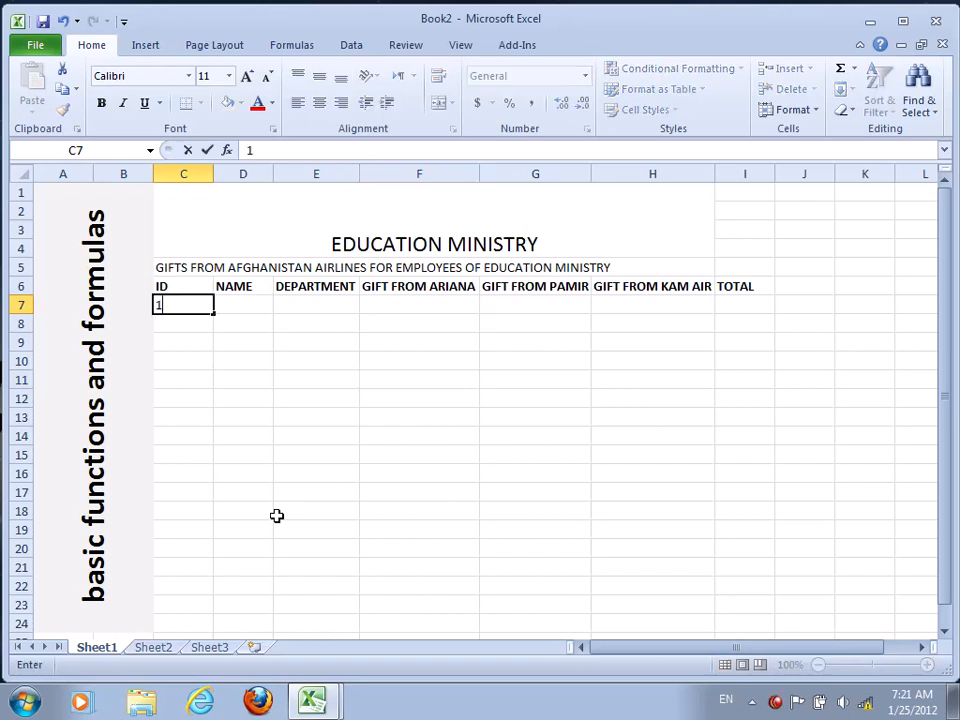
pyautogui.press('Tab')
pyautogui.write('AHMAD')
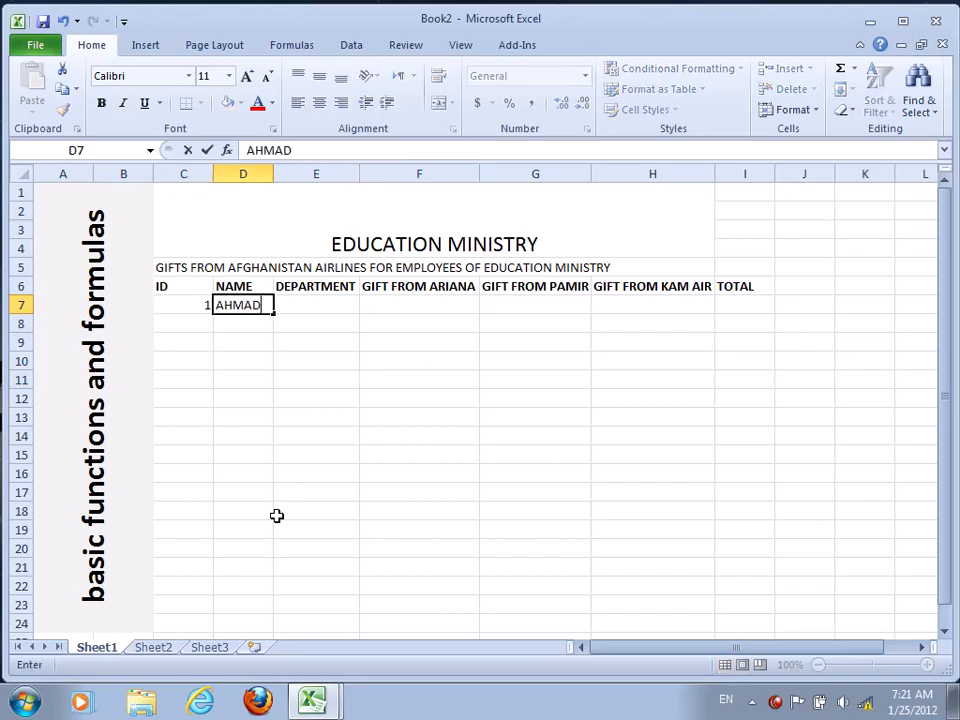
pyautogui.press('Tab')
pyautogui.write('IT')
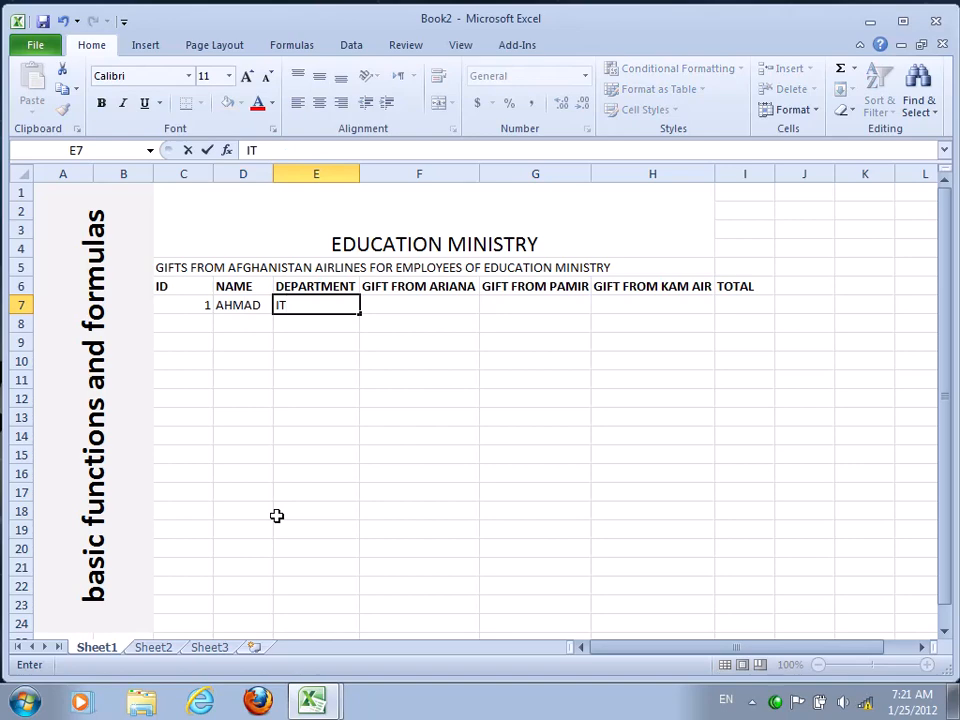
pyautogui.press('Return')
# Add the second employee in row 8 with ID 2, the employee's first name and department ADMIN.
pyautogui.write('2')
pyautogui.press('Tab')
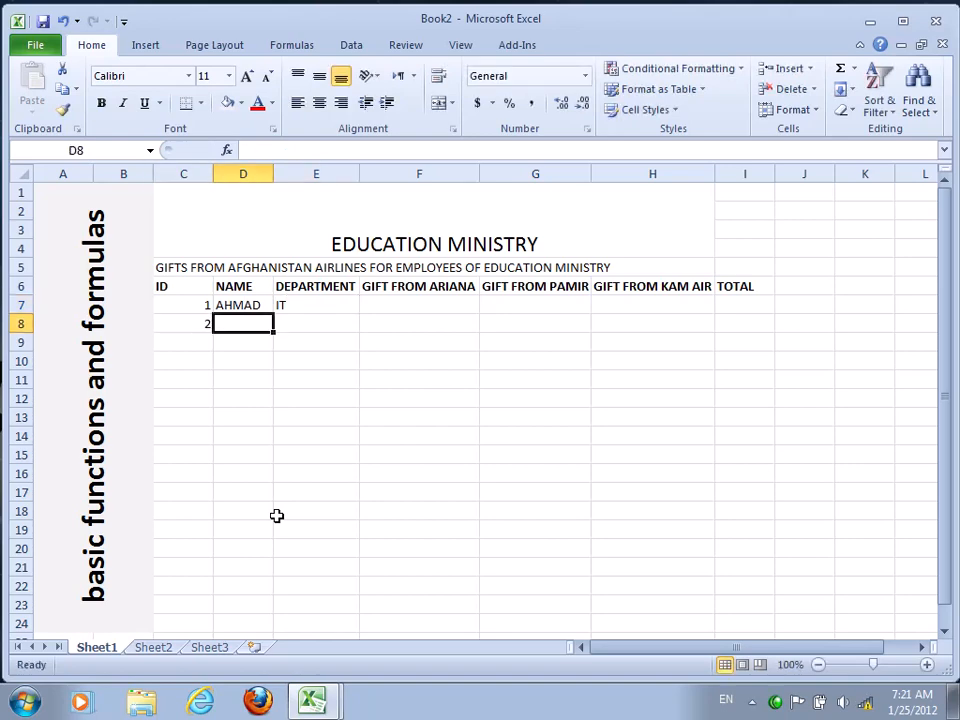
pyautogui.write('FARID')
pyautogui.press('Tab')
pyautogui.write('ADMIN')
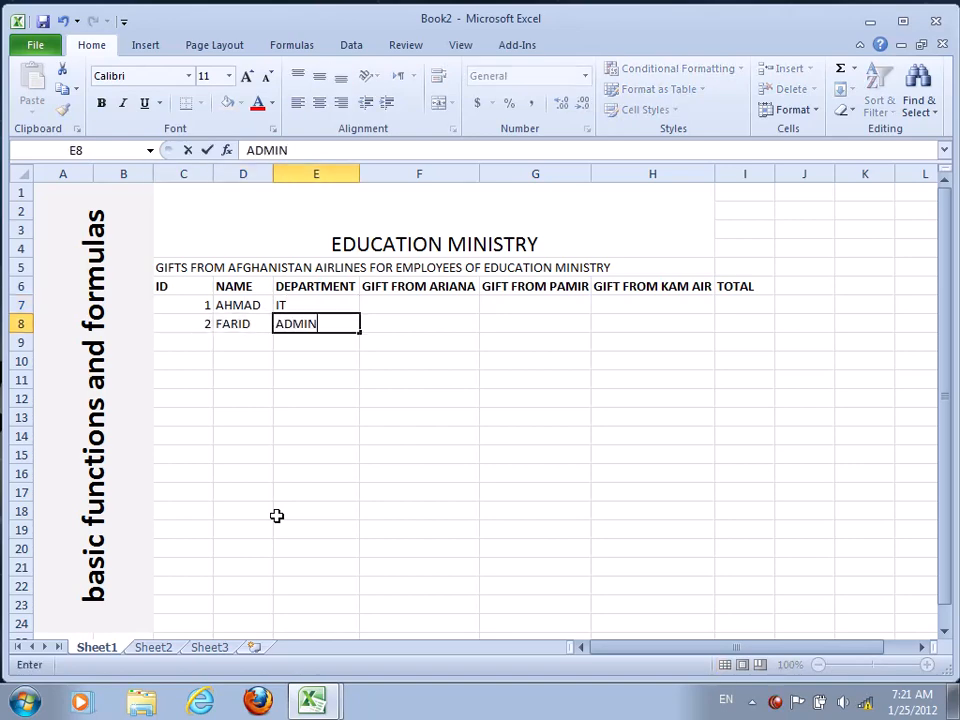
pyautogui.press('Return')
# Add the third employee in row 9 with ID 3, the employee's first name and department FINANCE.
pyautogui.write('3')
pyautogui.press('Tab')
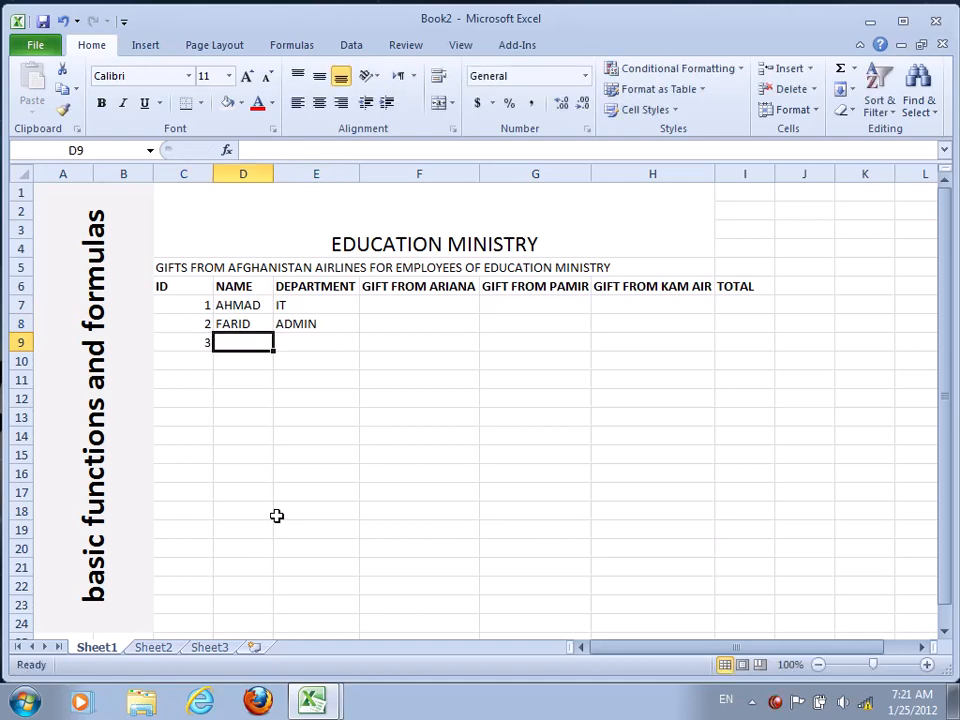
pyautogui.write('SAMIM')
pyautogui.press('Tab')
pyautogui.write('FINANCE')
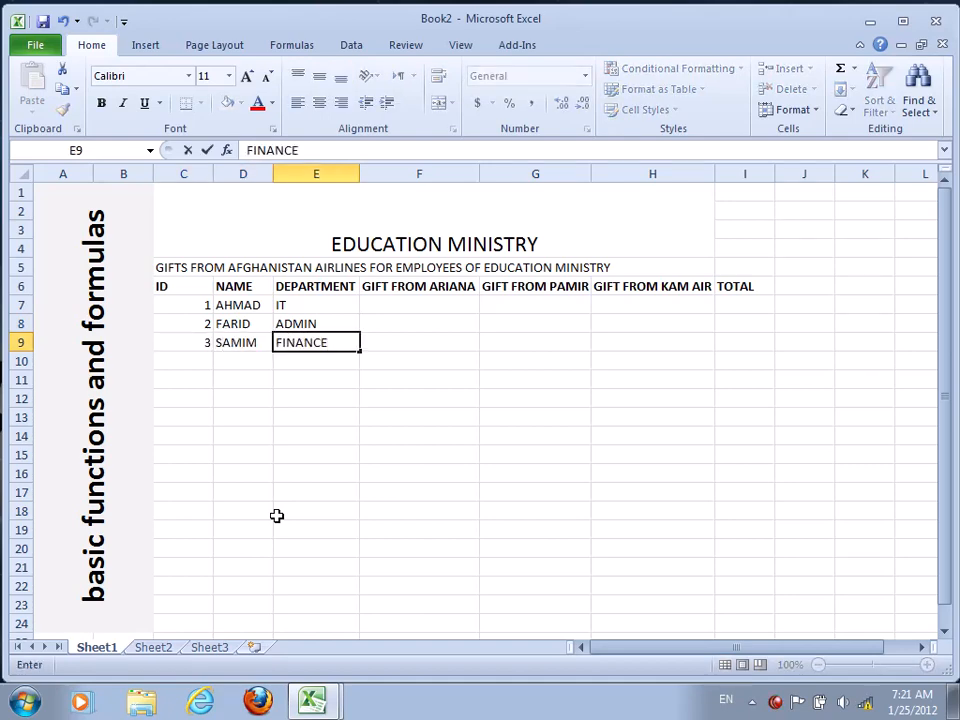
pyautogui.press('Return')
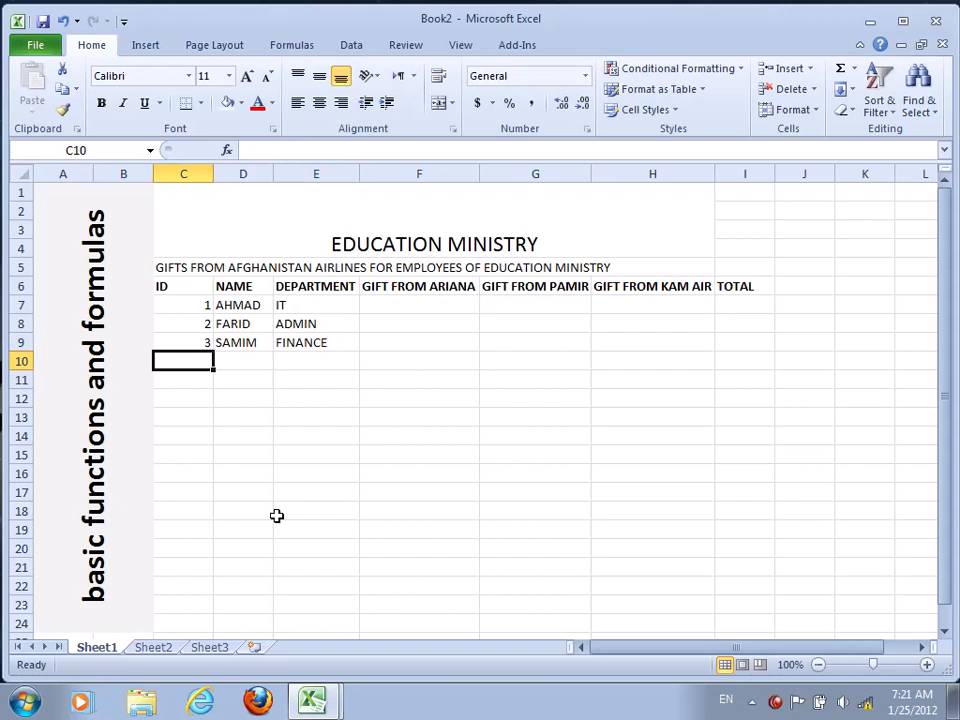
# Insert a new column before GIFT FROM ARIANA and give it the heading SALARY in row 6.
pyautogui.click(425, 303)
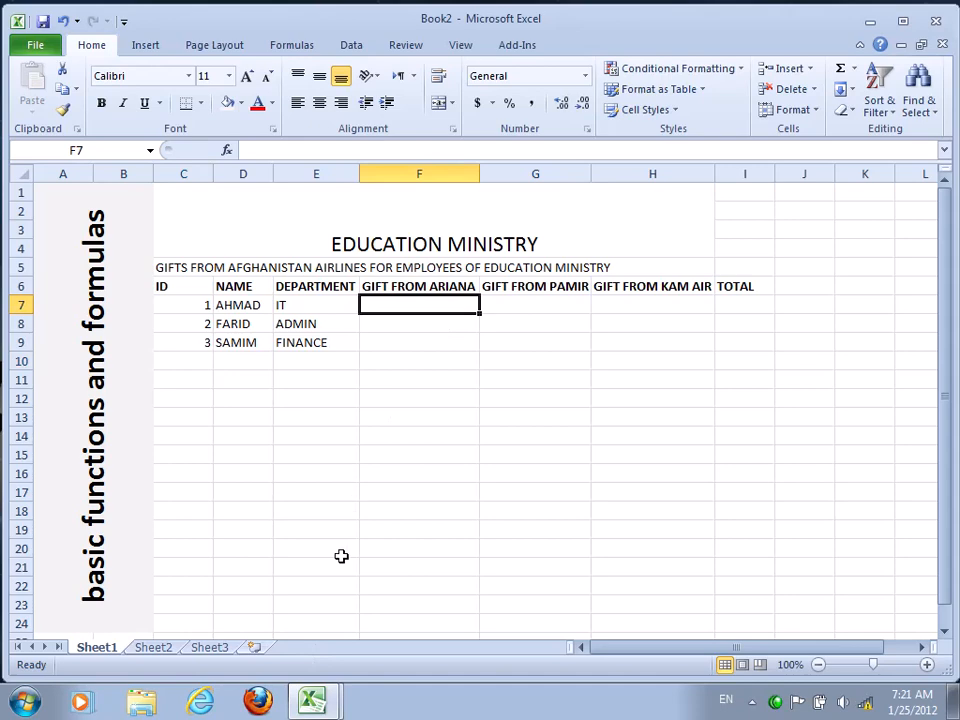
pyautogui.click(429, 174)
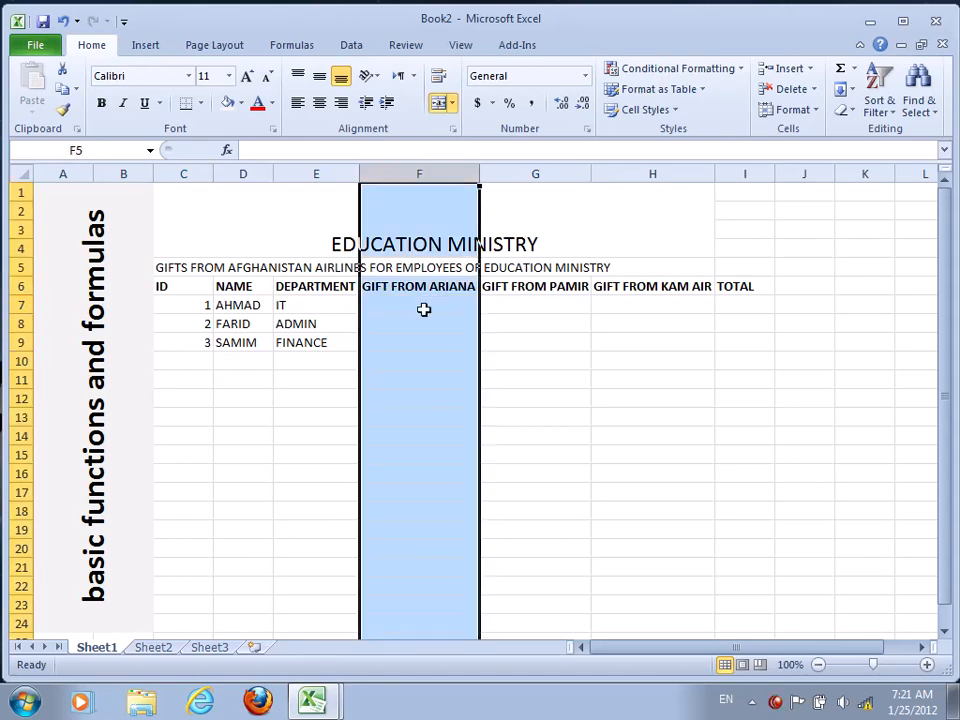
pyautogui.rightClick(419, 176)
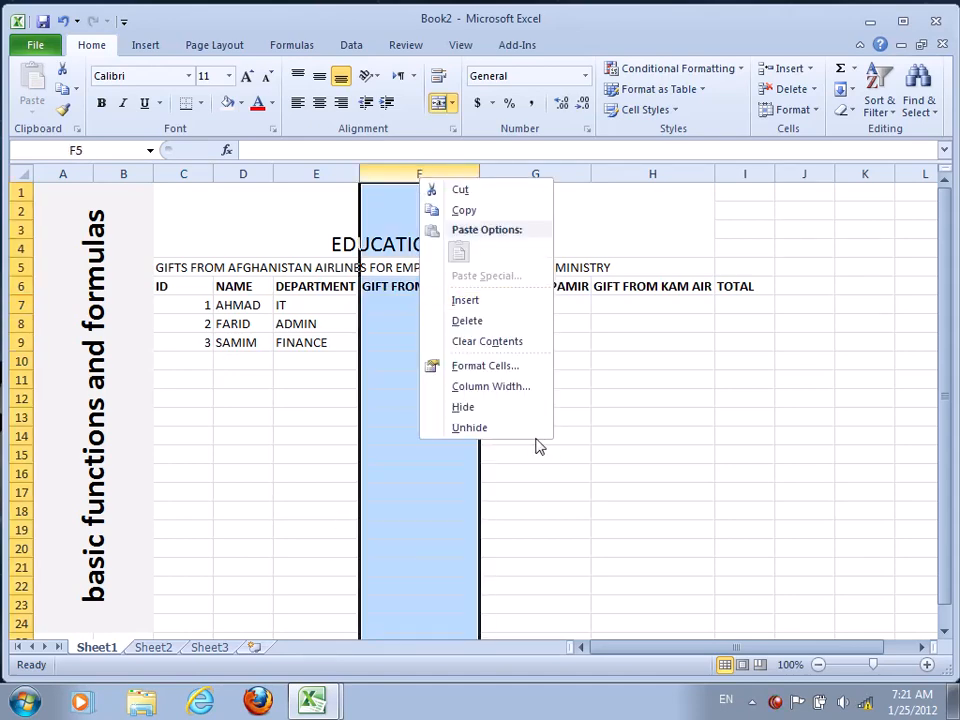
pyautogui.click(500, 303)
pyautogui.click(420, 342)
pyautogui.click(424, 288)
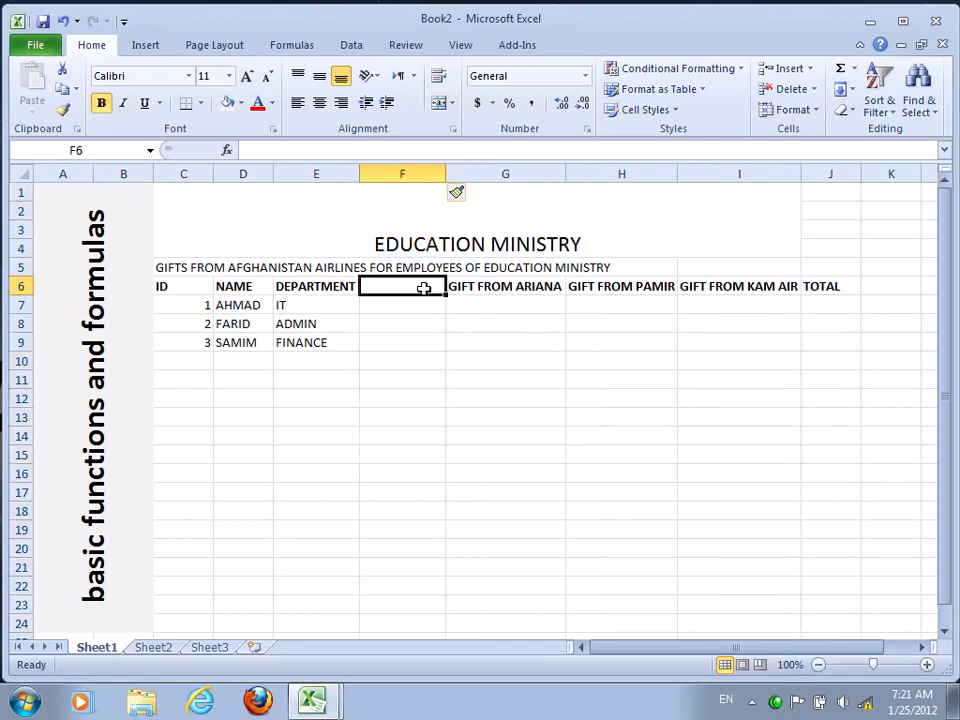
pyautogui.write('SALARY')
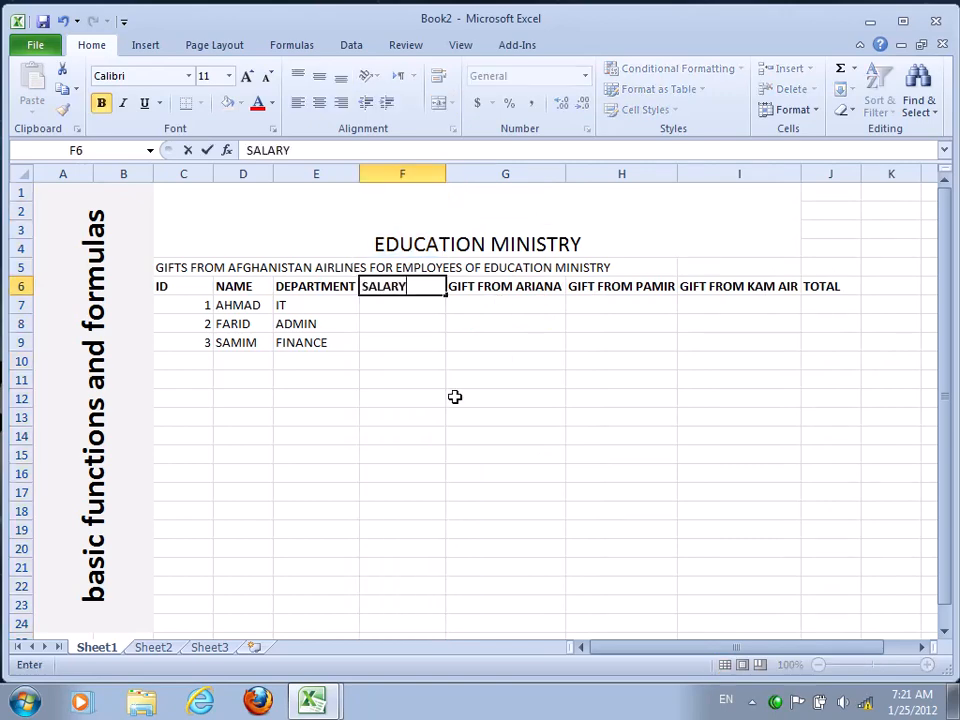
pyautogui.press('Return')
# Enter the salaries 1000, 1200 and 1500 for the three employees in F7 to F9.
pyautogui.press('Left')
pyautogui.press('Left')
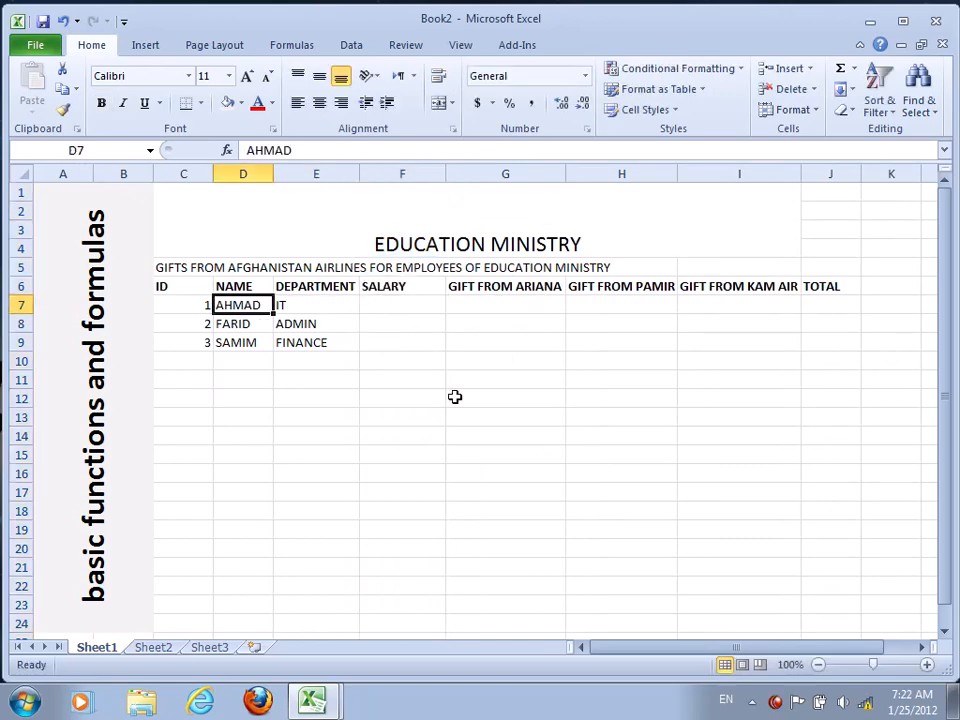
pyautogui.press('Right')
pyautogui.press('Right')
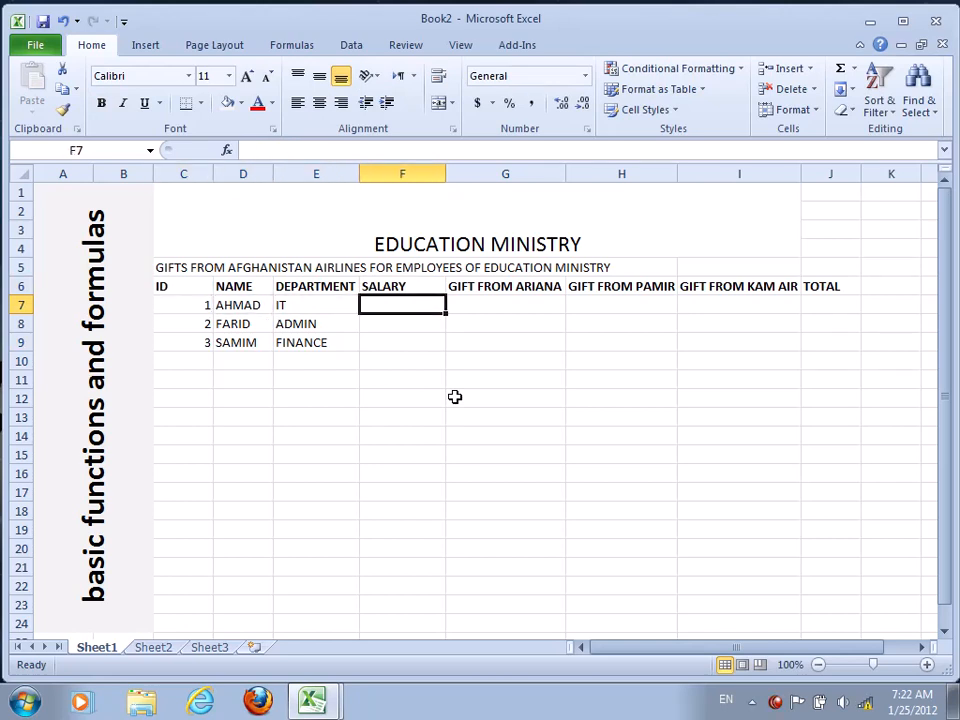
pyautogui.write('1000')
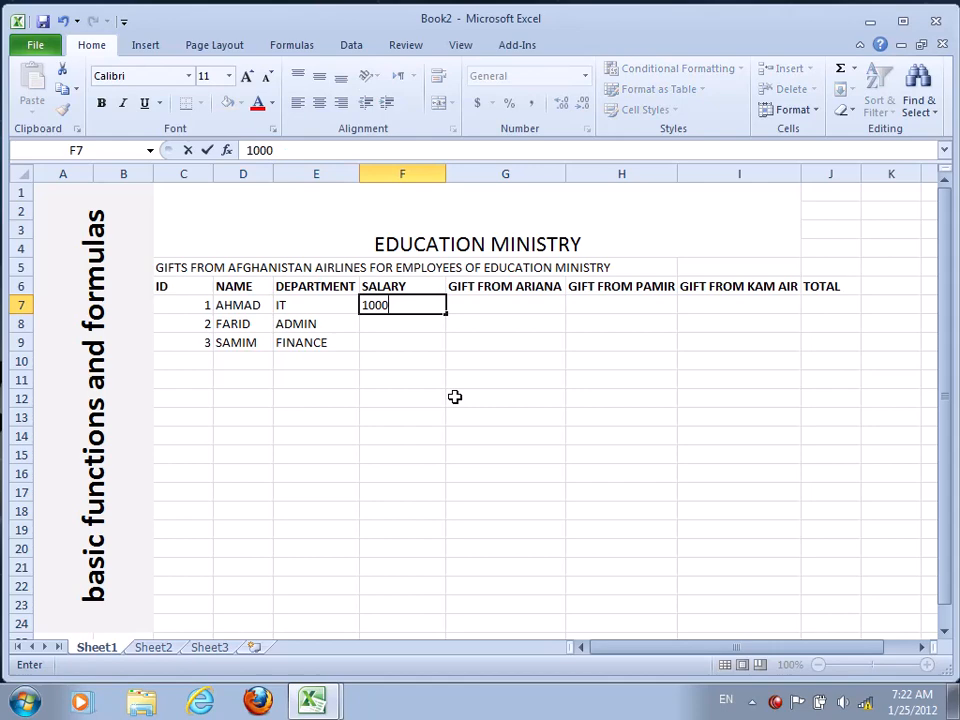
pyautogui.press('Return')
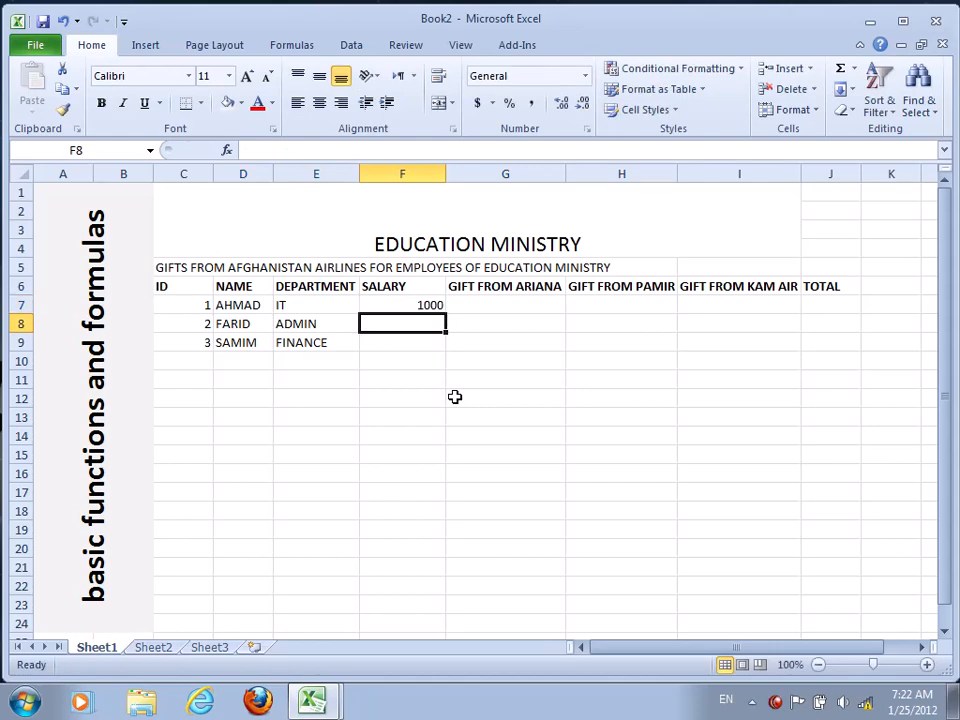
pyautogui.write('1200')
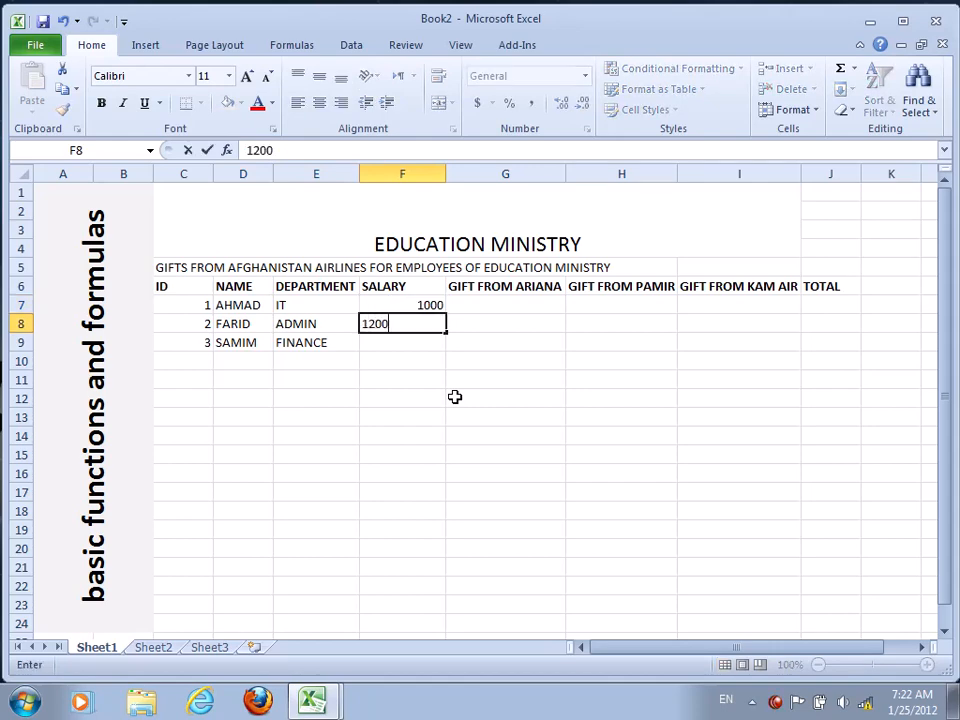
pyautogui.press('Return')
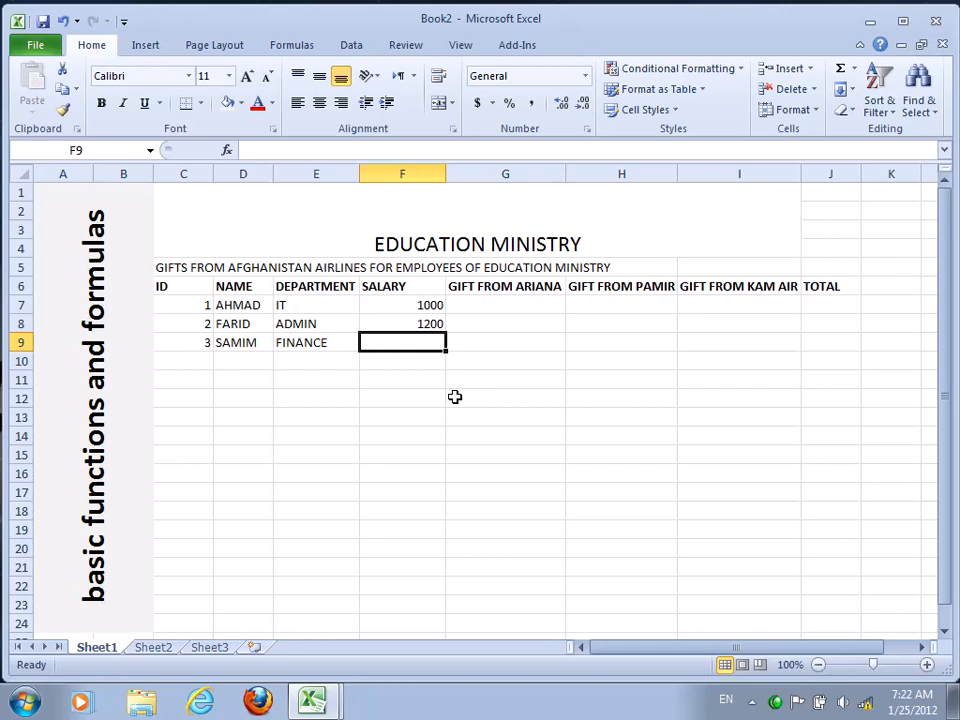
pyautogui.write('1500')
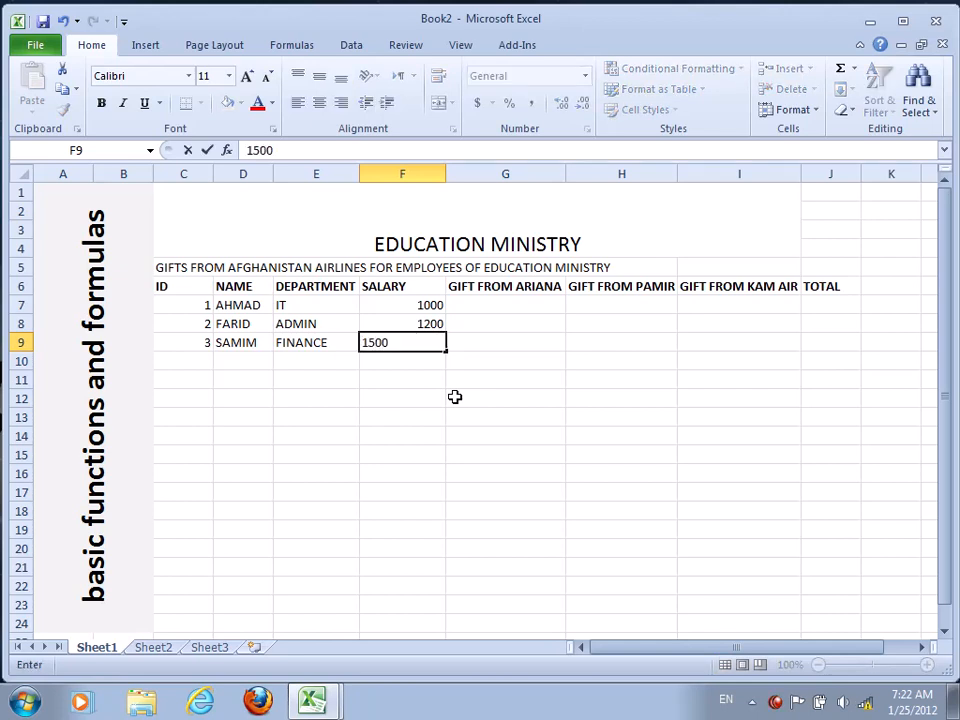
pyautogui.press('Return')
# Enter 10% as the first employee's GIFT FROM ARIANA in G7 and fill it down to G9.
pyautogui.press('Right')
pyautogui.press('Up')
pyautogui.press('Up')
pyautogui.press('Up')
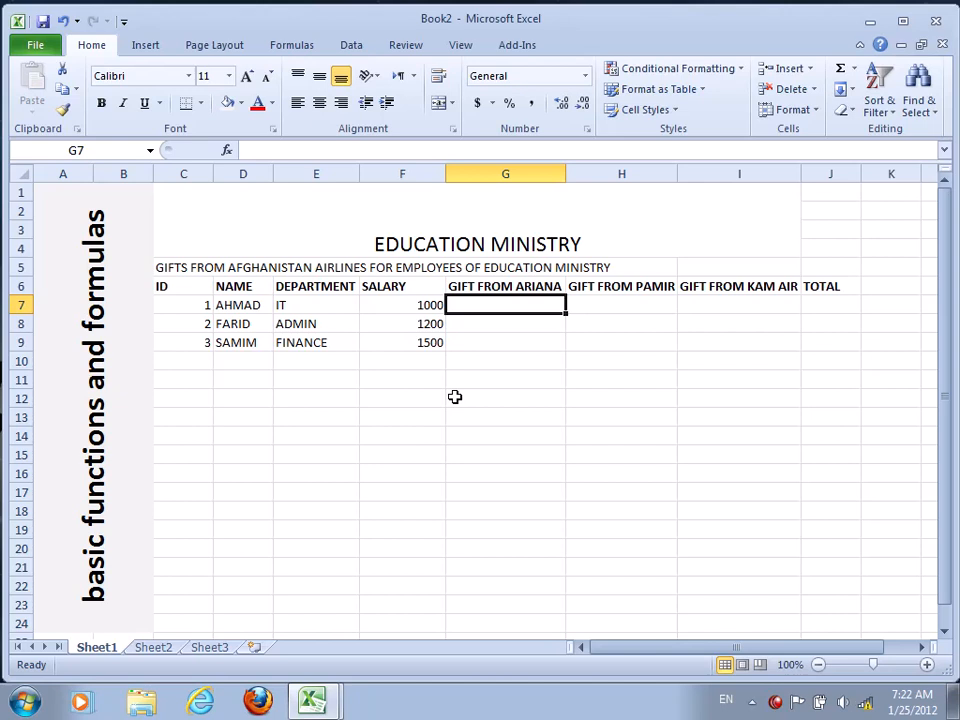
pyautogui.write('10')
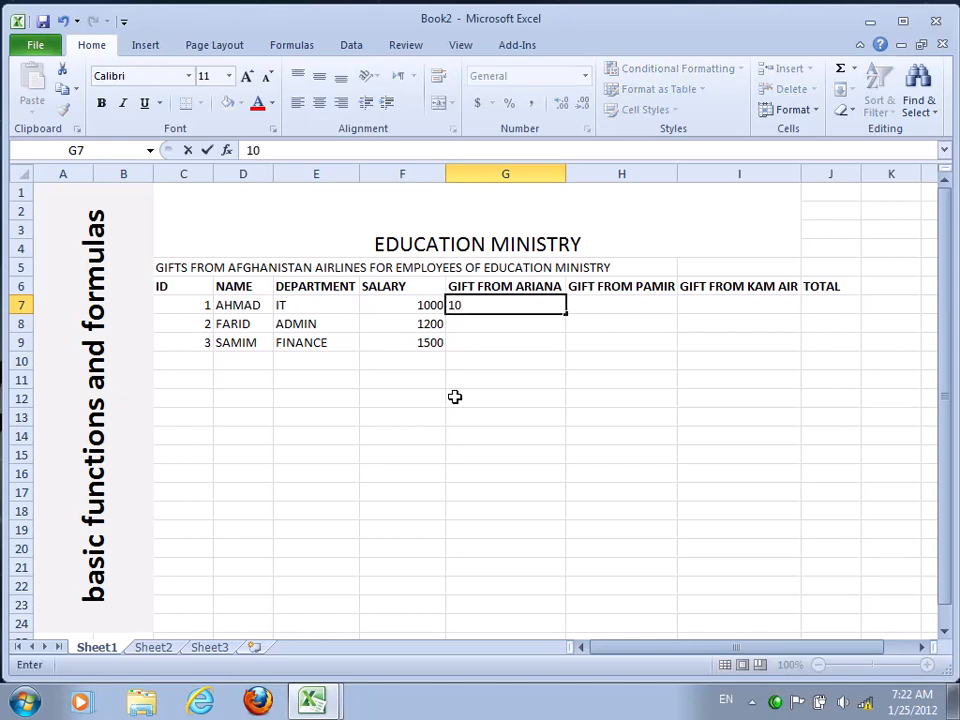
pyautogui.write('%')
pyautogui.press('Return')
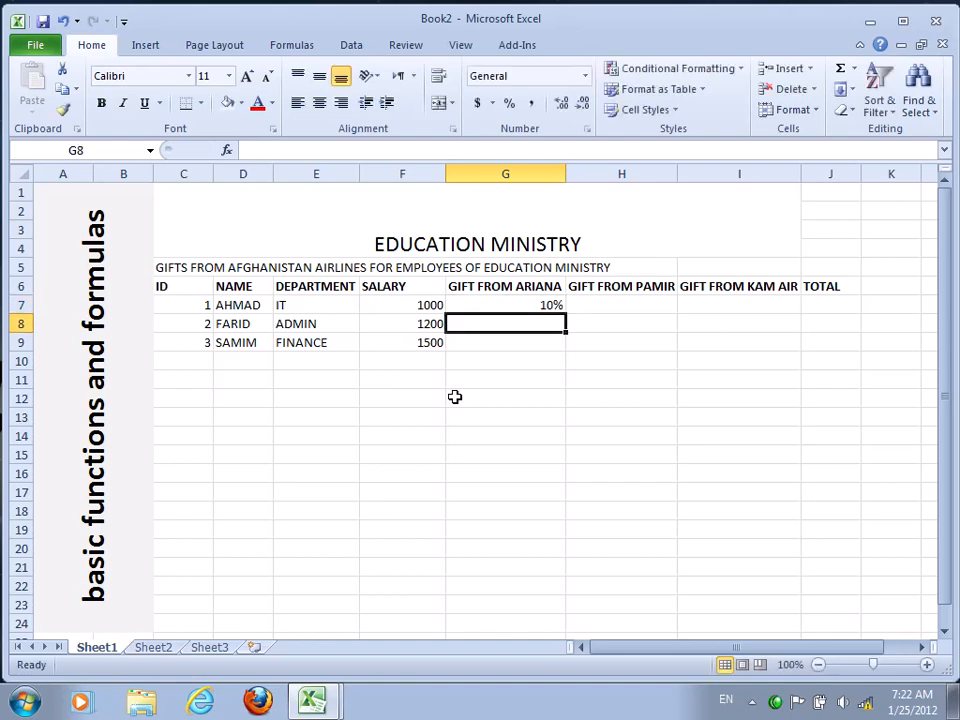
pyautogui.press('Up')
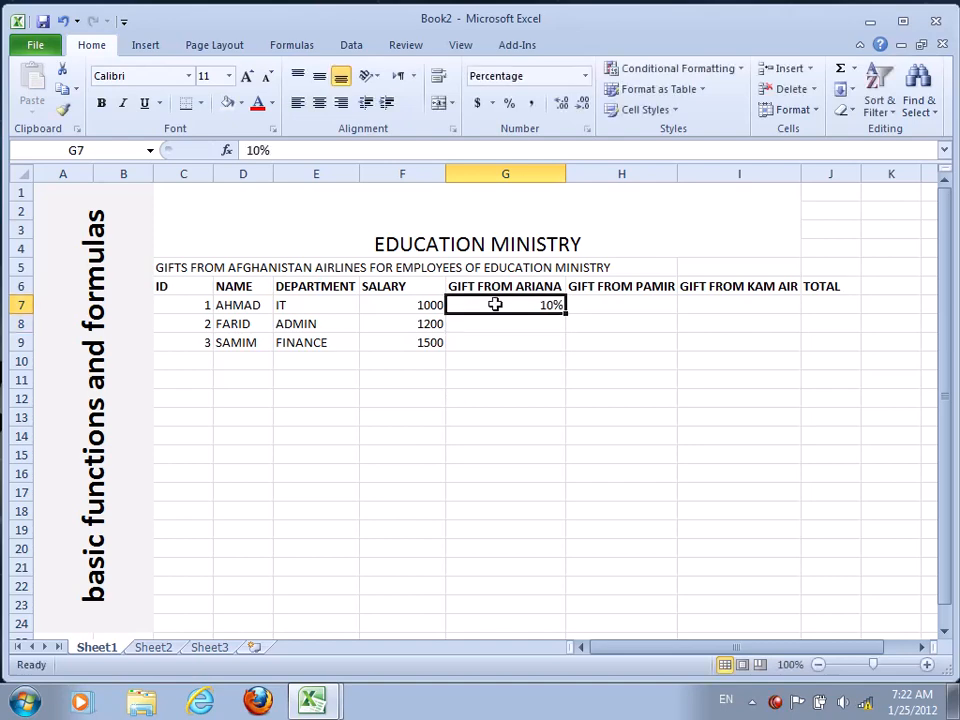
pyautogui.moveTo(568, 318); pyautogui.dragTo(566, 356)
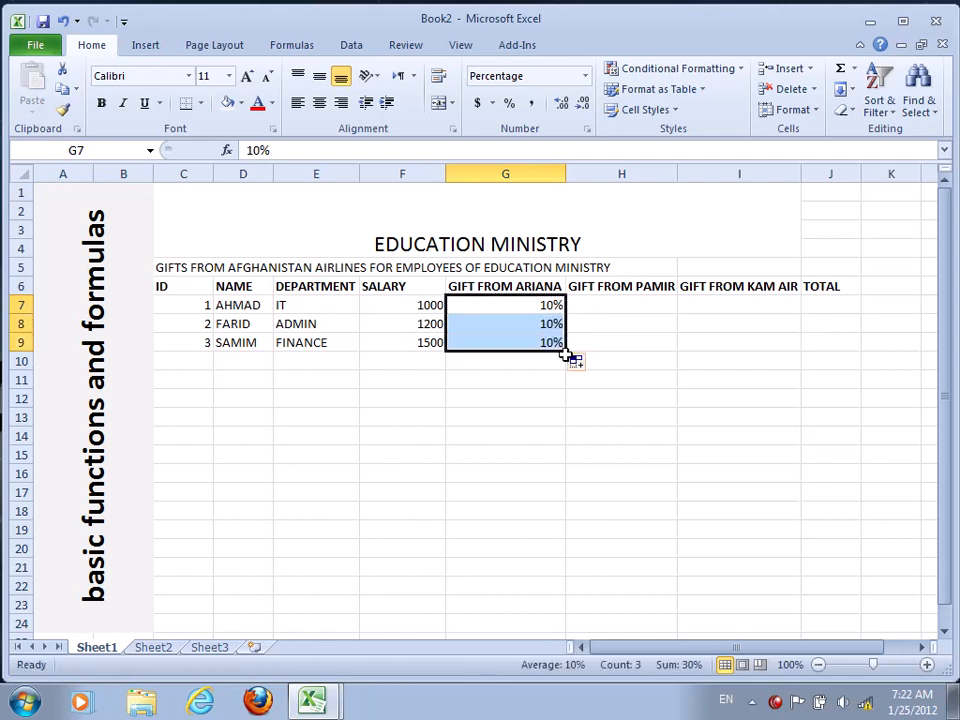
# Enter 5% as the first employee's GIFT FROM PAMIR in H7 and fill it down to H10.
pyautogui.click(636, 302)
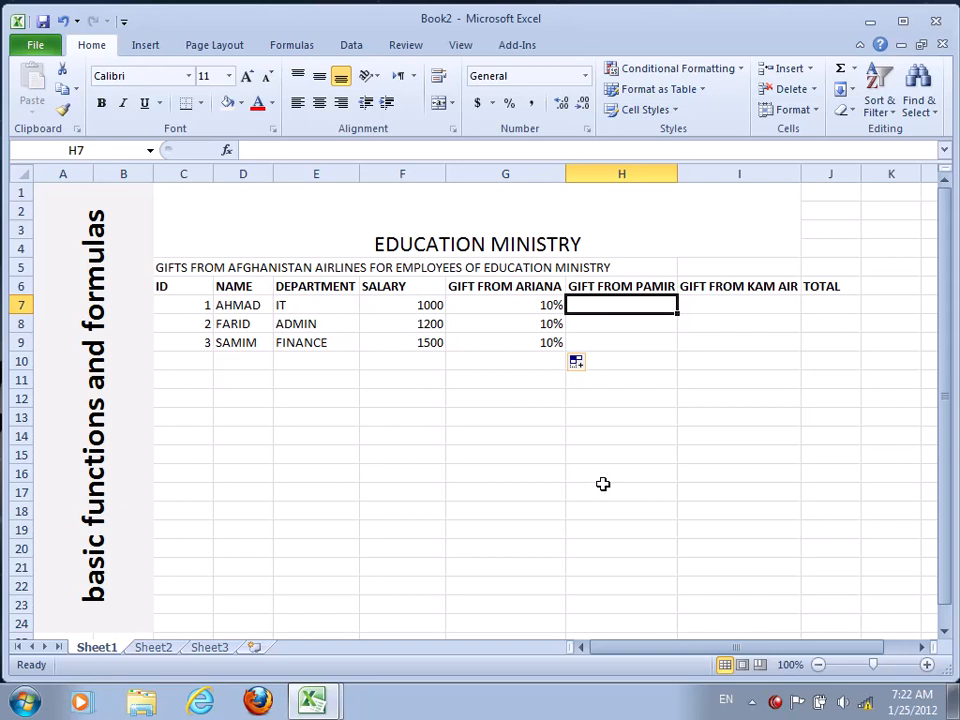
pyautogui.write('5')
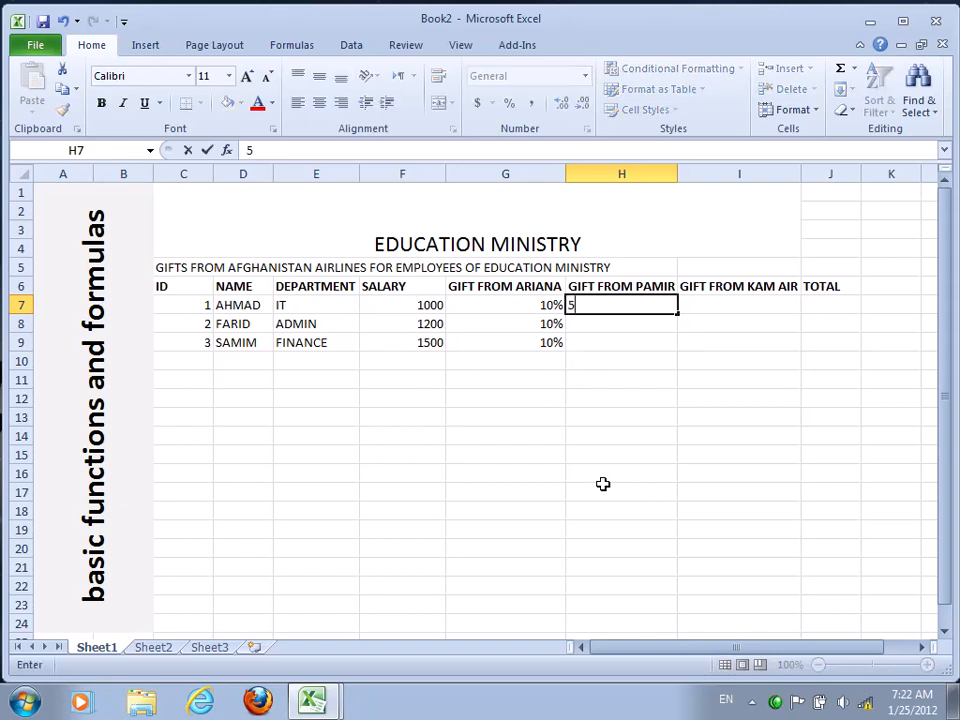
pyautogui.write('%')
pyautogui.press('Return')
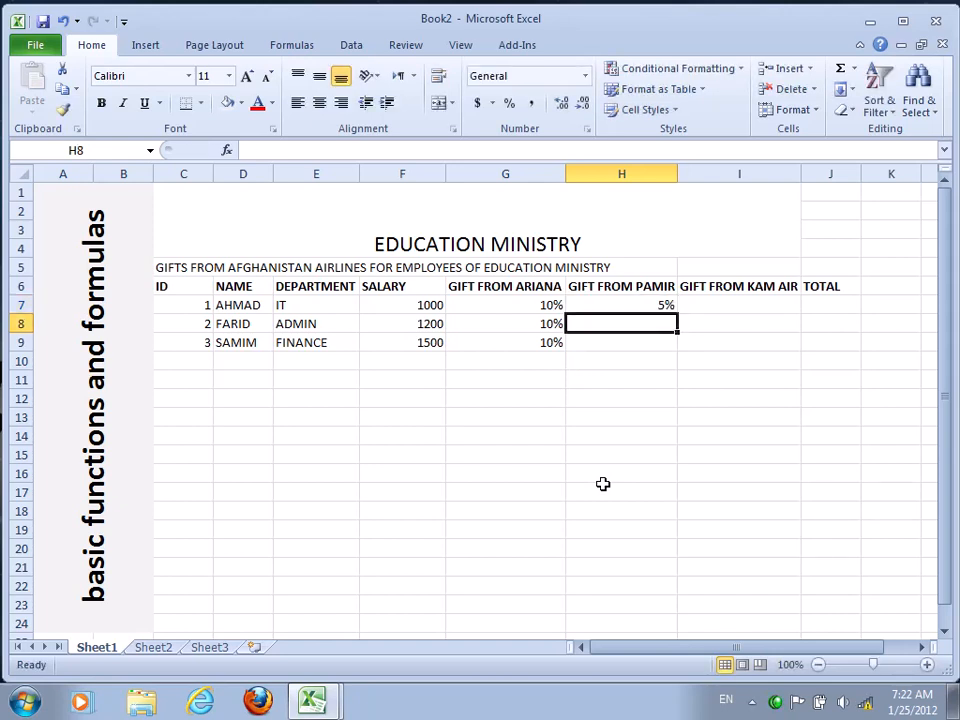
pyautogui.press('Up')
pyautogui.moveTo(677, 313); pyautogui.dragTo(677, 366)
# Clear the surplus 5% from H10, below the last employee's row.
pyautogui.click(661, 365)
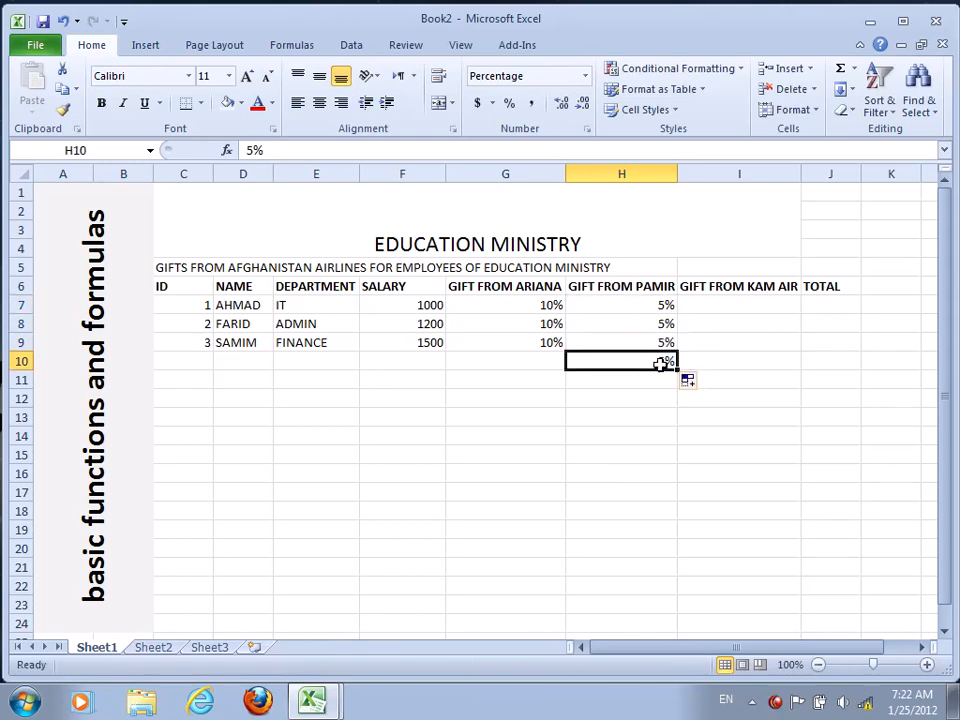
pyautogui.press('BackSpace')
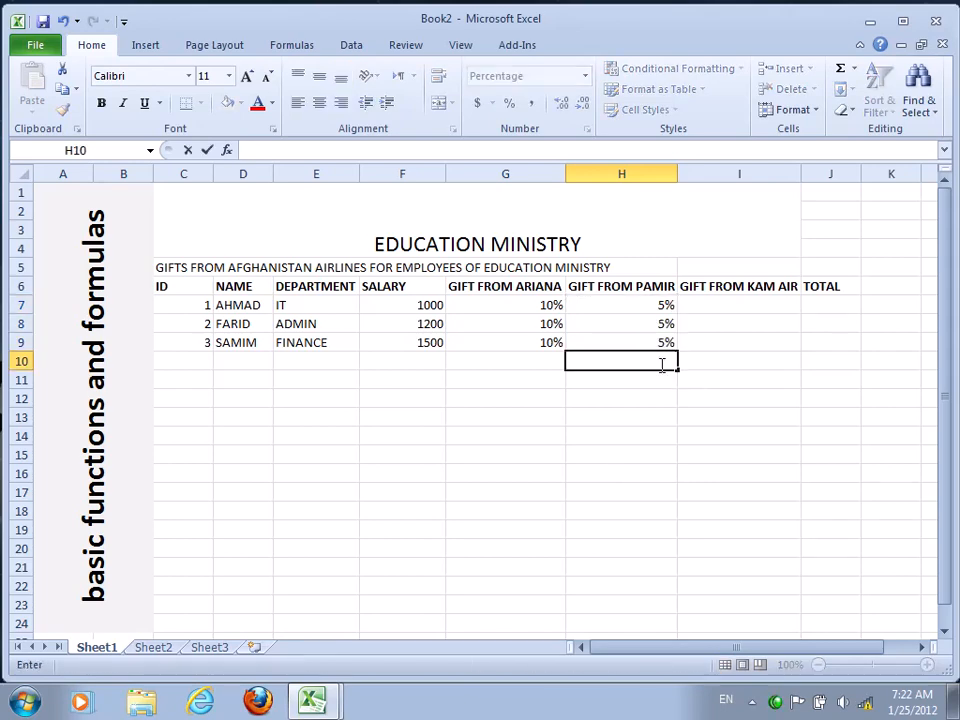
pyautogui.press('Up')
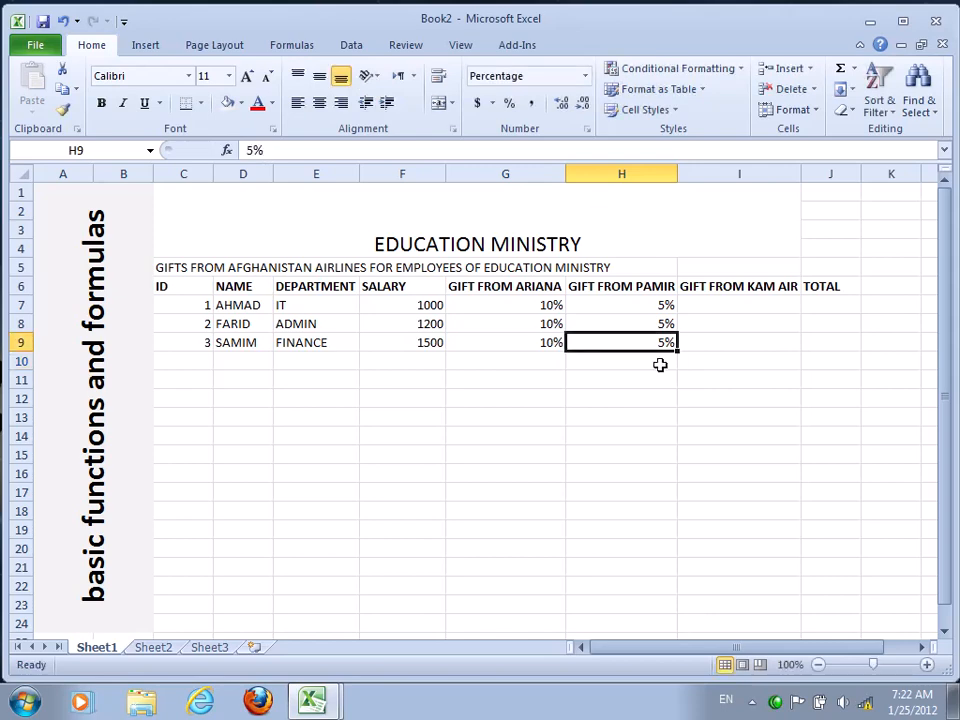
# Enter 15% as the first employee's GIFT FROM KAM AIR in I7 and fill it down to I9.
pyautogui.press('Right')
pyautogui.press('Up')
pyautogui.press('Up')
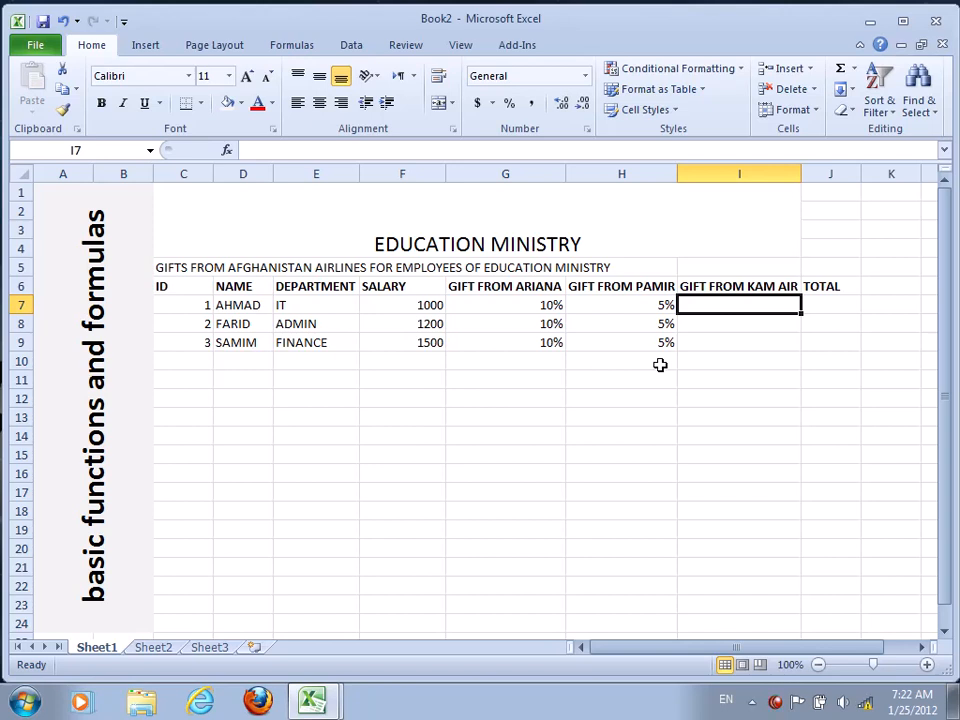
pyautogui.write('15')
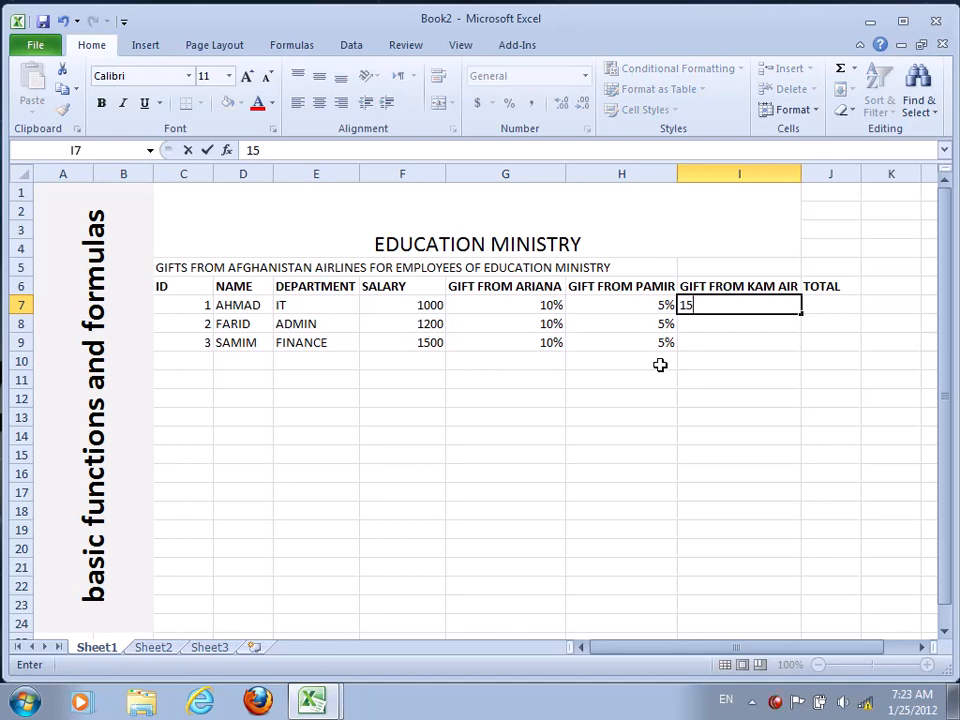
pyautogui.write('%')
pyautogui.press('Return')
pyautogui.press('Up')
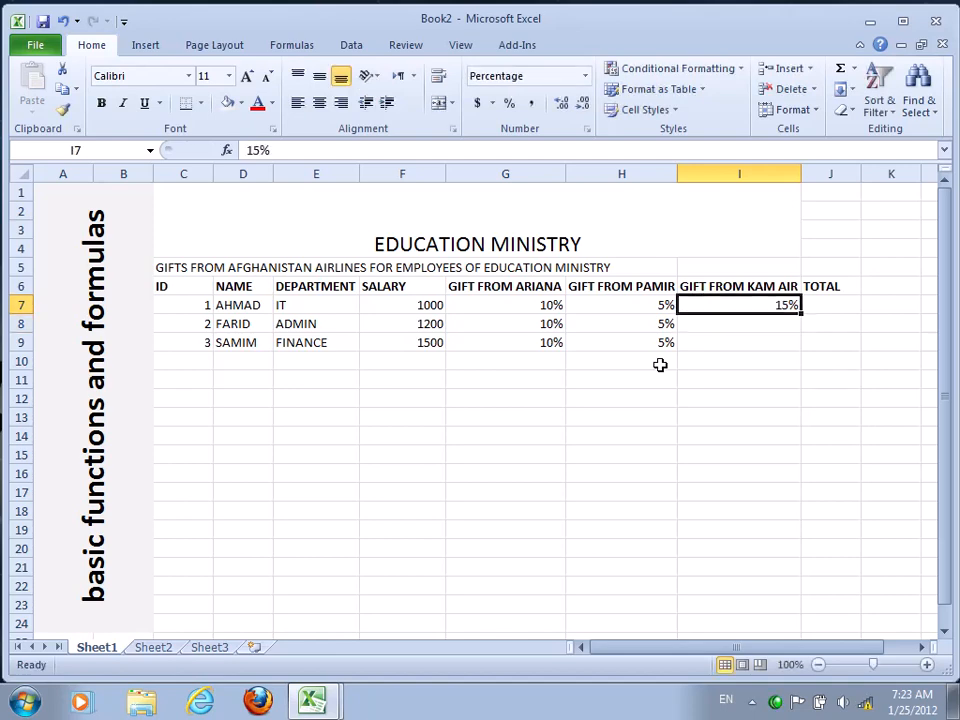
pyautogui.hotkey('shift', 'Down')
pyautogui.hotkey('shift', 'Down')
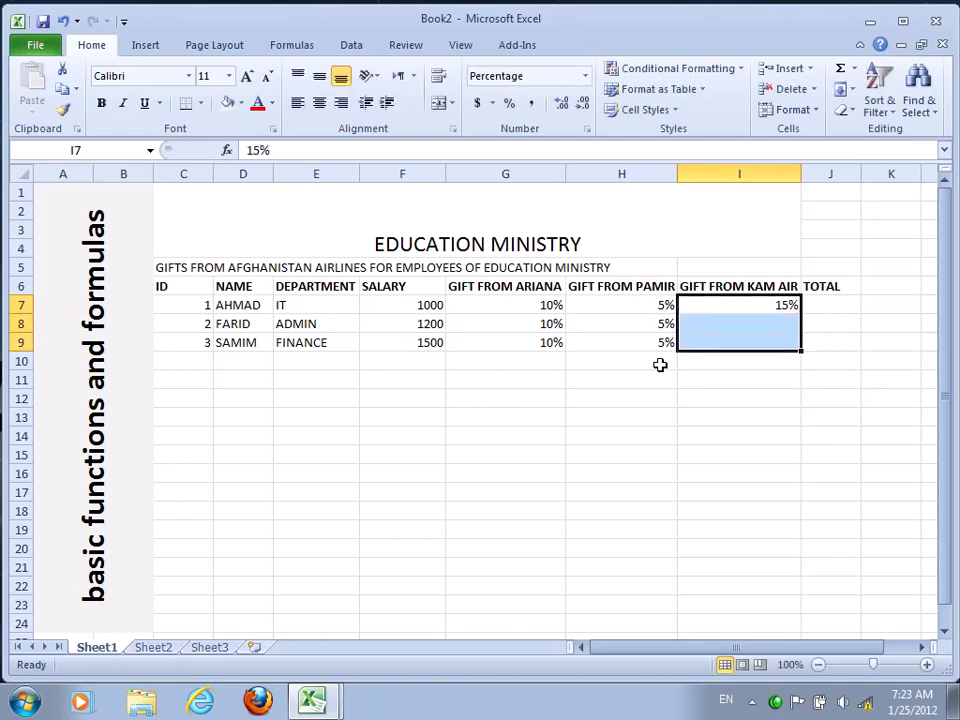
pyautogui.hotkey('ctrl', 'd')
# Review the salary and the Ariana, Pamir and Kam Air gift percentages in the first two employees' rows.
pyautogui.press('Down')
pyautogui.press('Left')
pyautogui.press('Left')
pyautogui.press('Left')
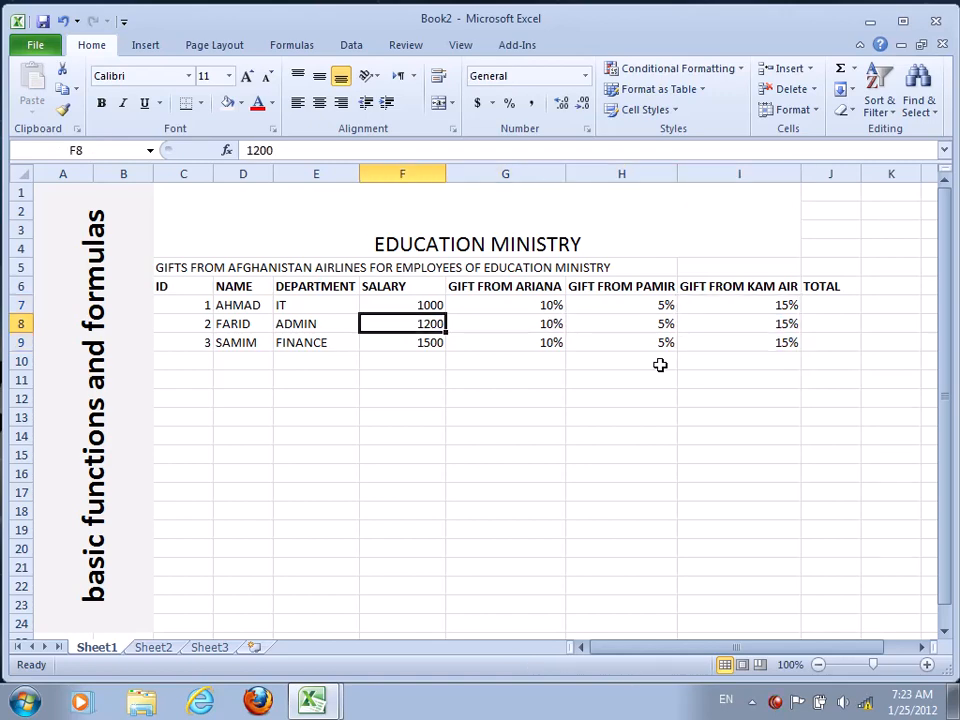
pyautogui.press('Right')
pyautogui.press('Right')
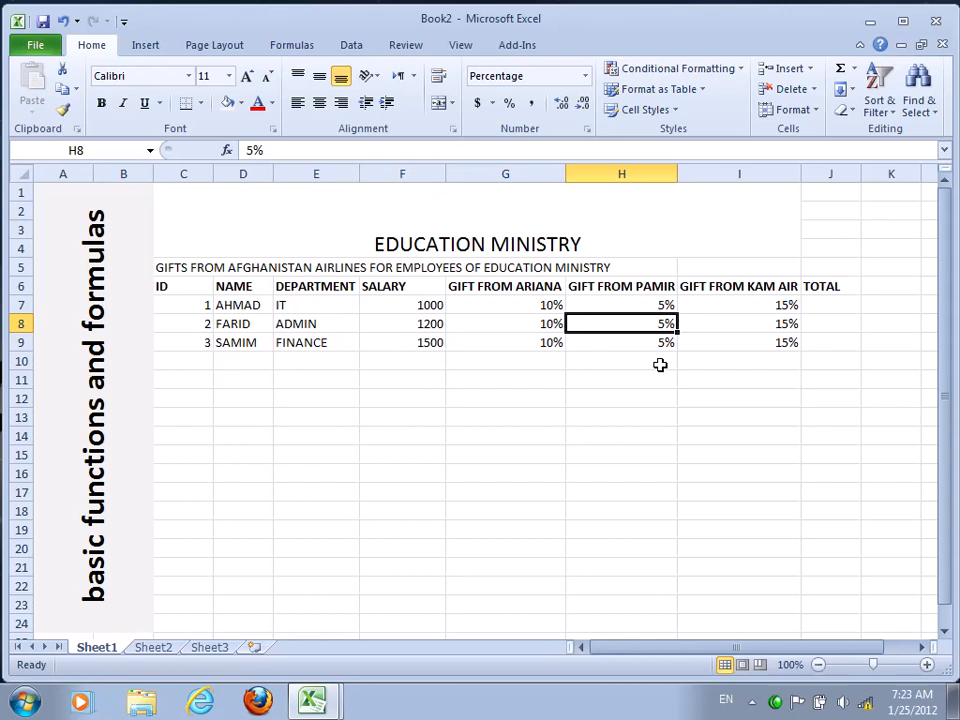
pyautogui.press('Right')
pyautogui.press('Right')
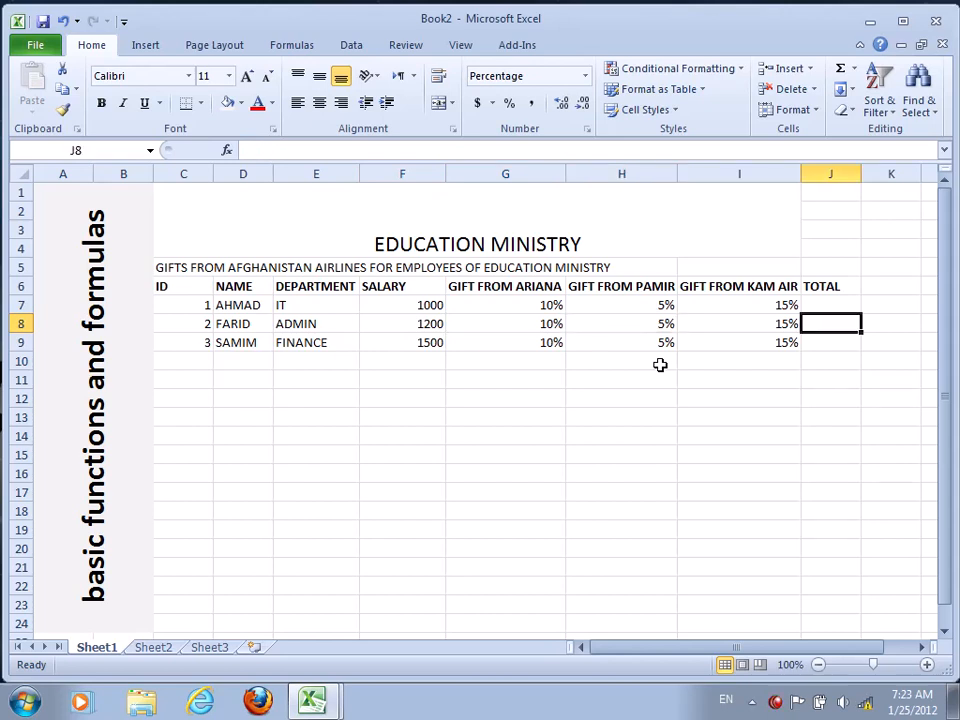
pyautogui.press('Up')
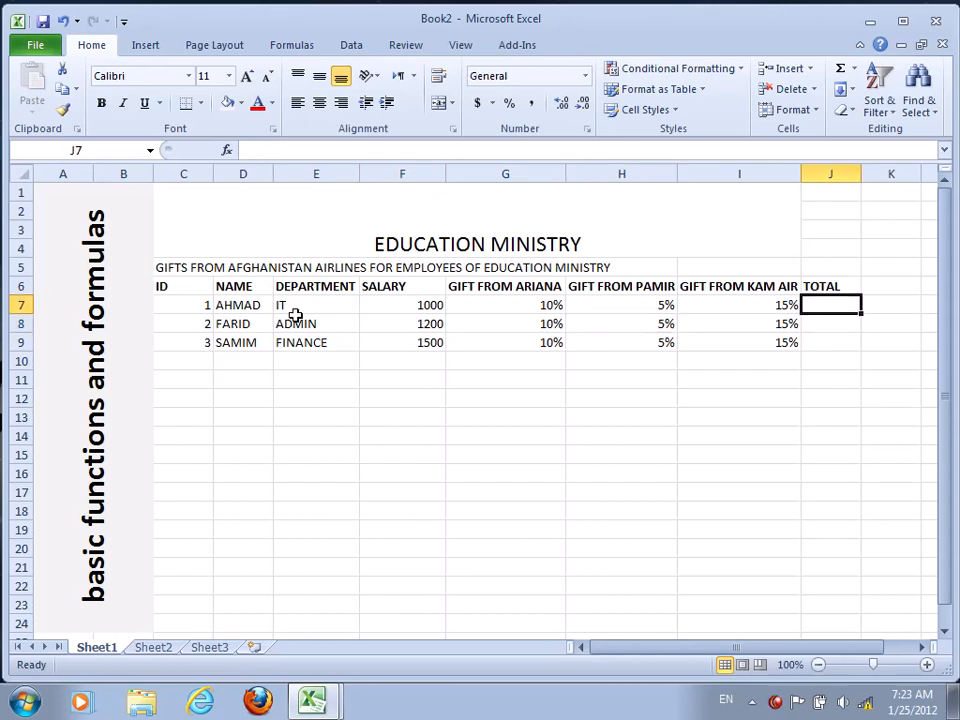
pyautogui.click(423, 308)
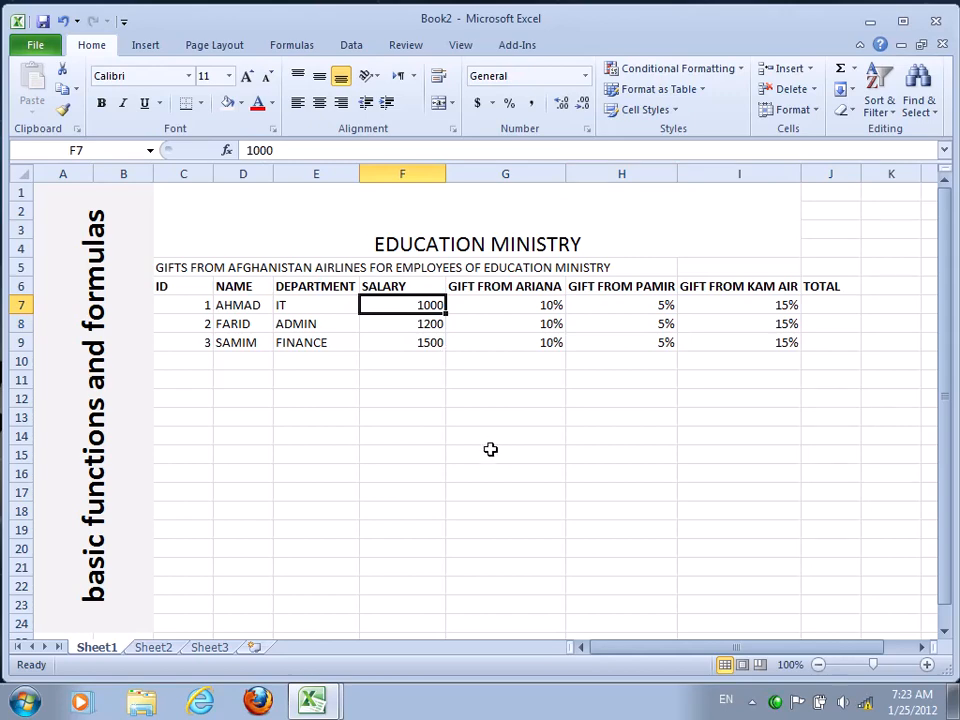
pyautogui.click(519, 302)
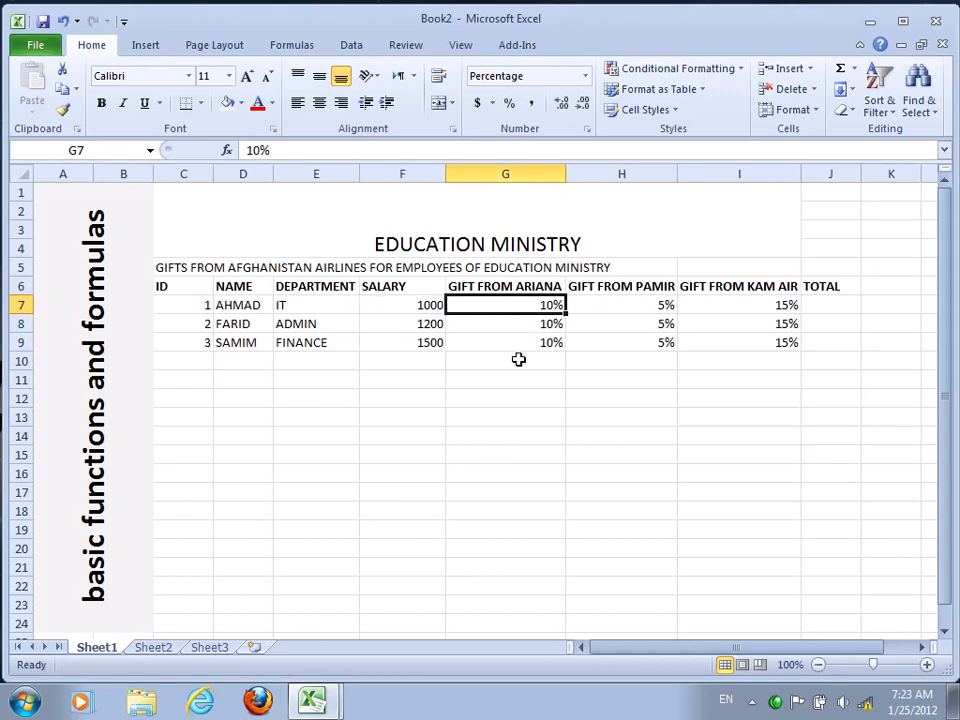
pyautogui.click(638, 306)
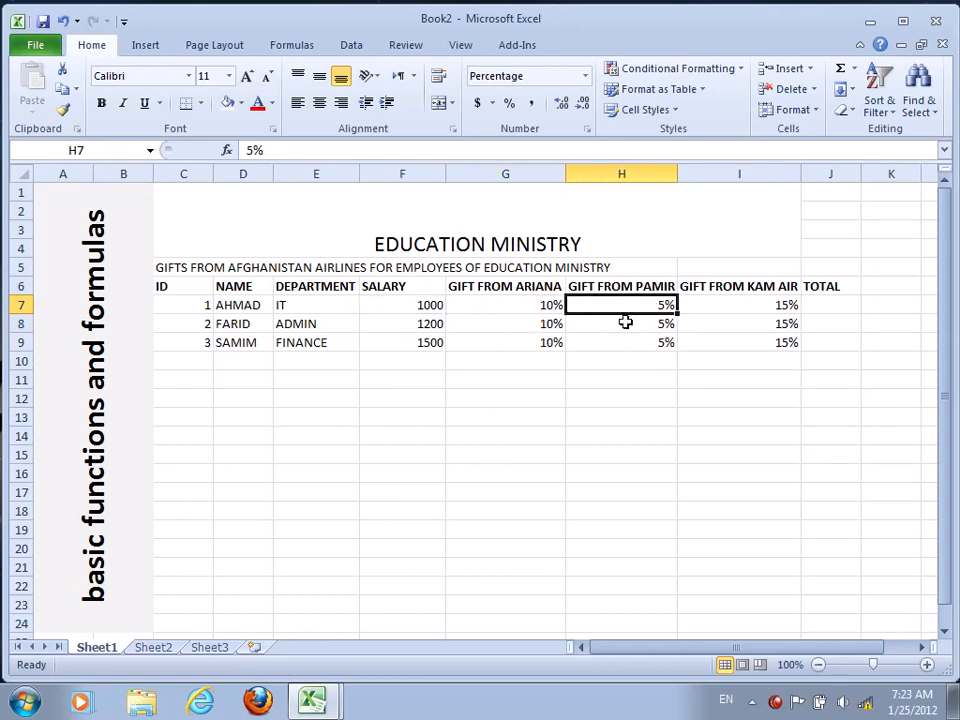
pyautogui.click(729, 306)
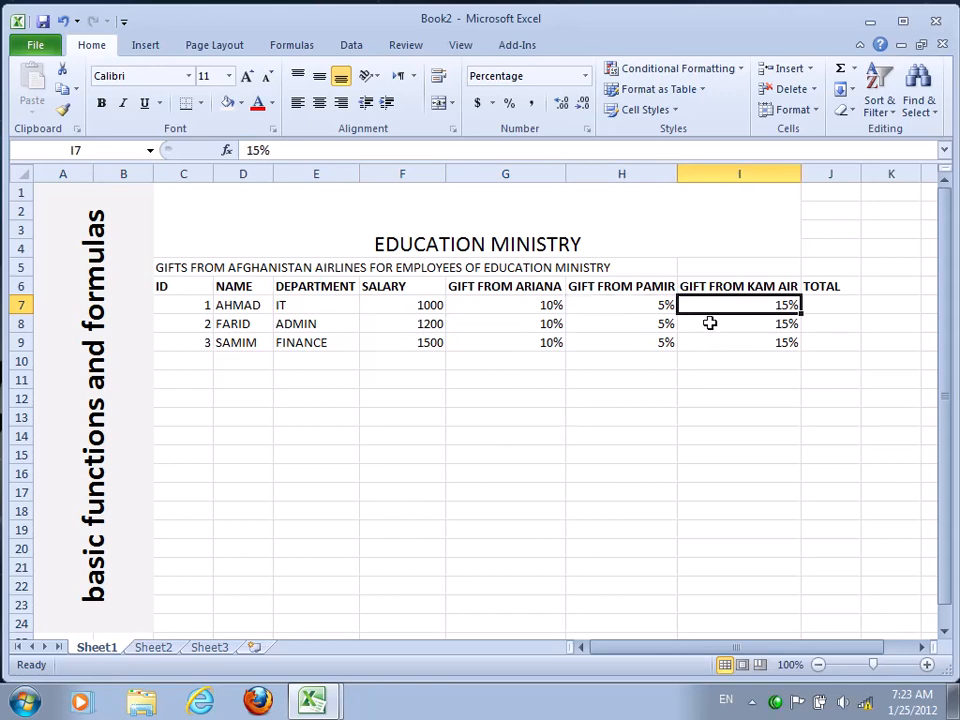
pyautogui.moveTo(716, 305); pyautogui.dragTo(549, 304)
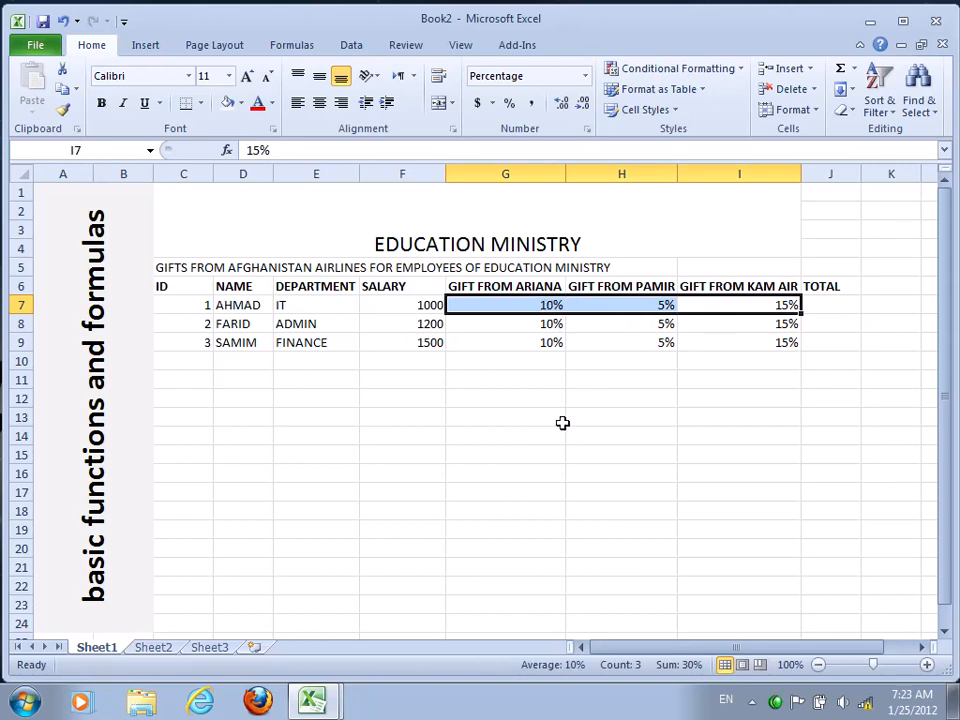
pyautogui.click(398, 306)
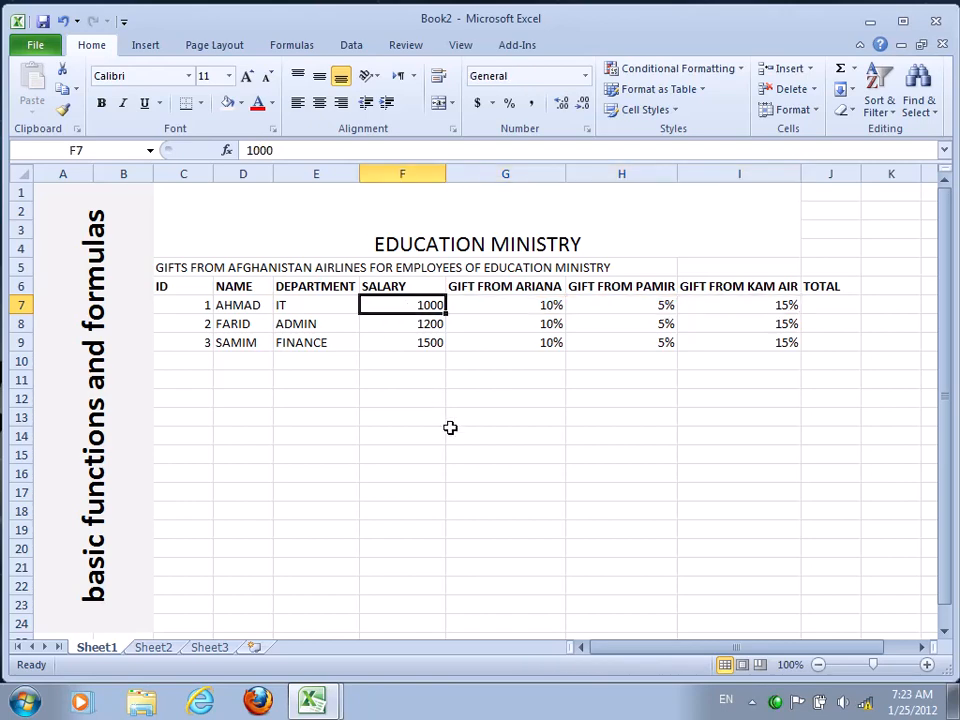
# Calculate the first employee's TOTAL in J7 with the formula =F7*(G7+H7+I7)+F7.
pyautogui.click(851, 305)
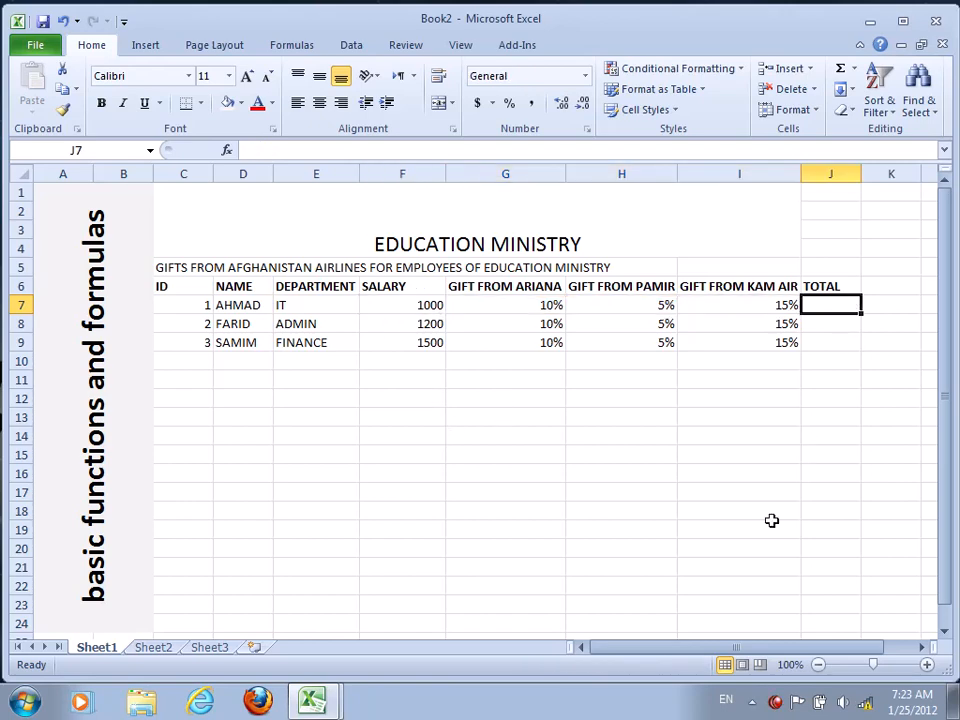
pyautogui.write('=')
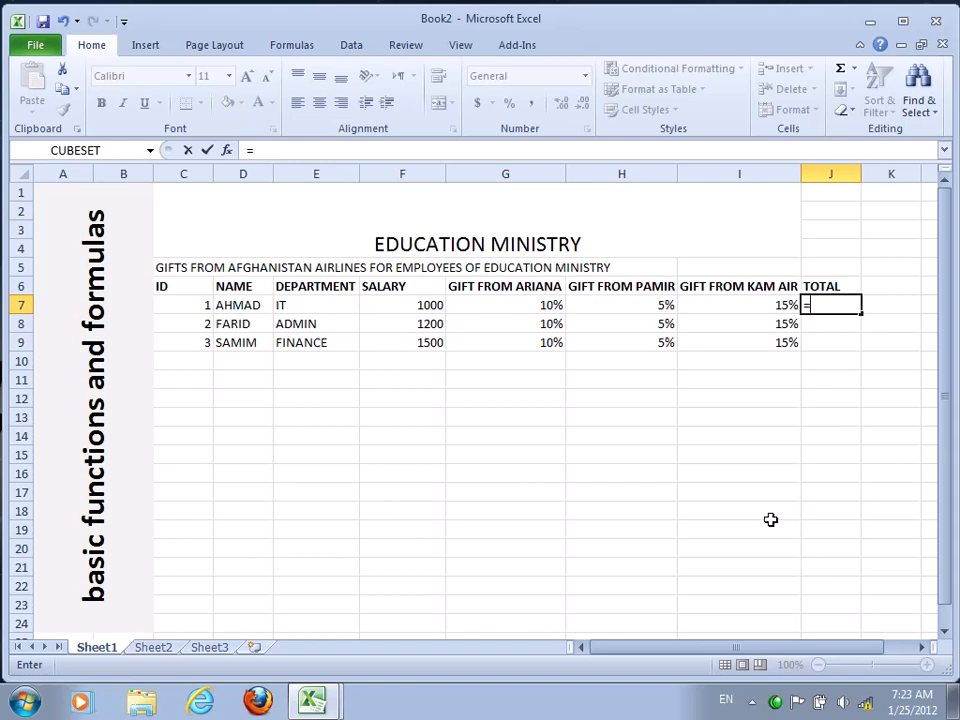
pyautogui.click(436, 306)
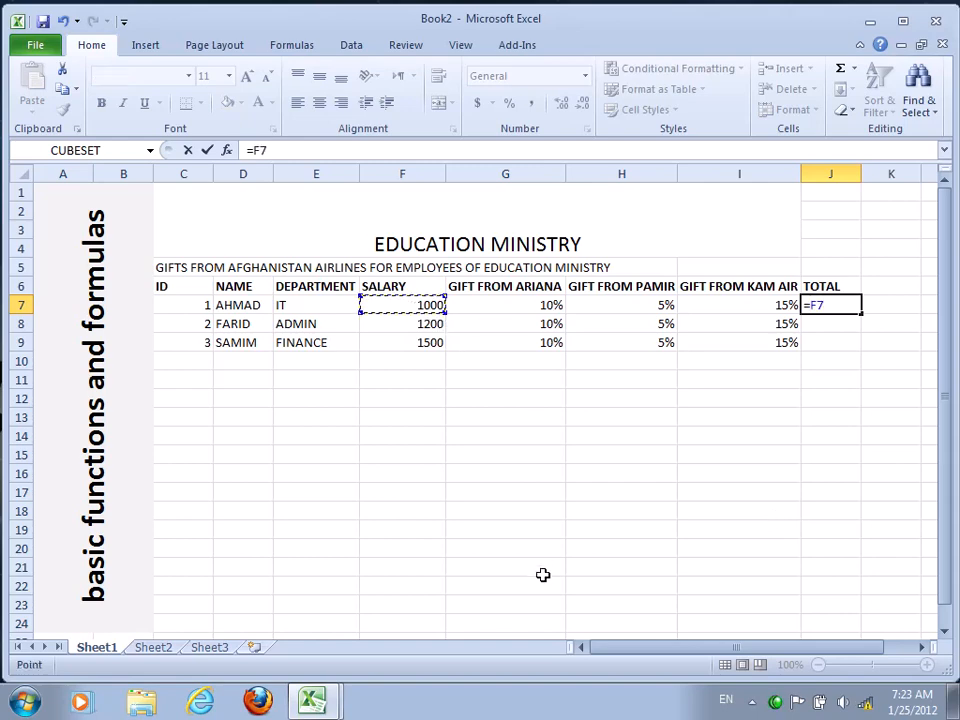
pyautogui.write('*(')
pyautogui.click(511, 306)
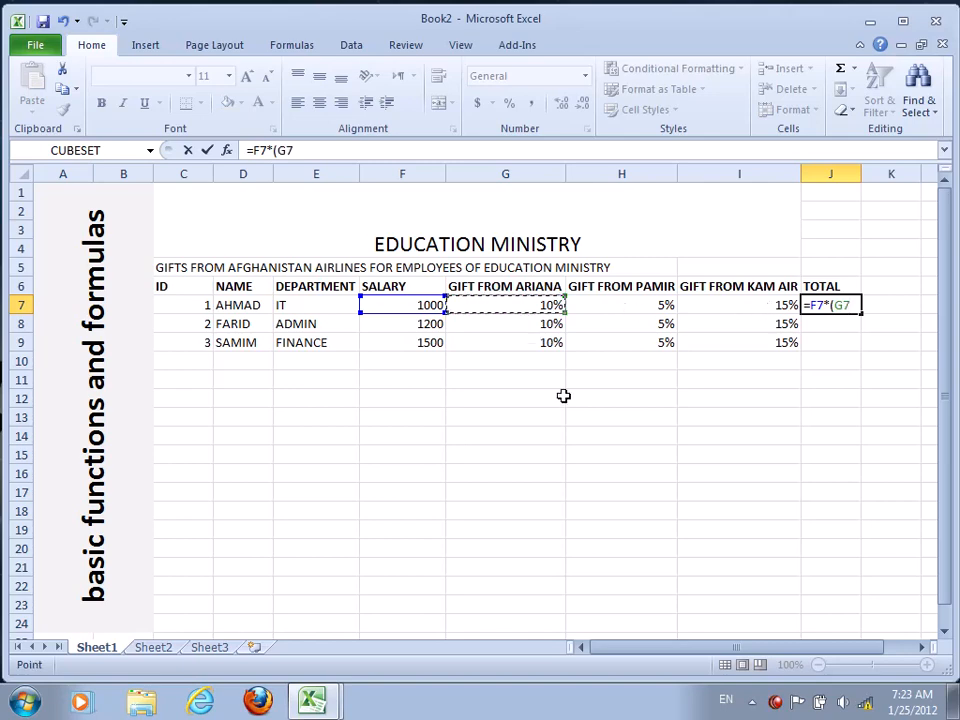
pyautogui.write('+')
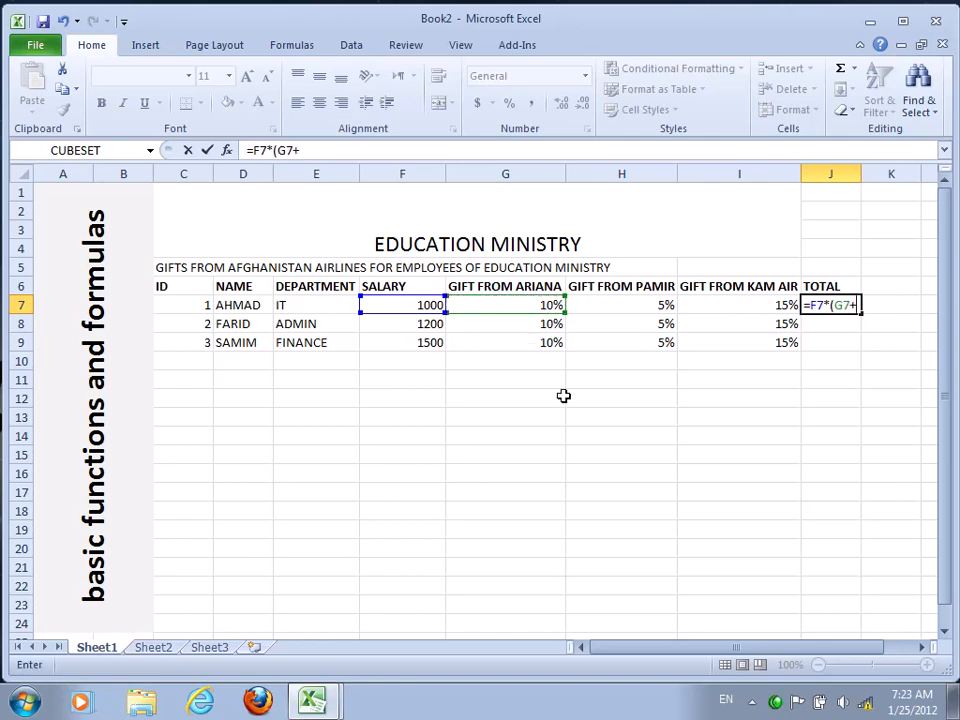
pyautogui.click(634, 302)
pyautogui.write('+')
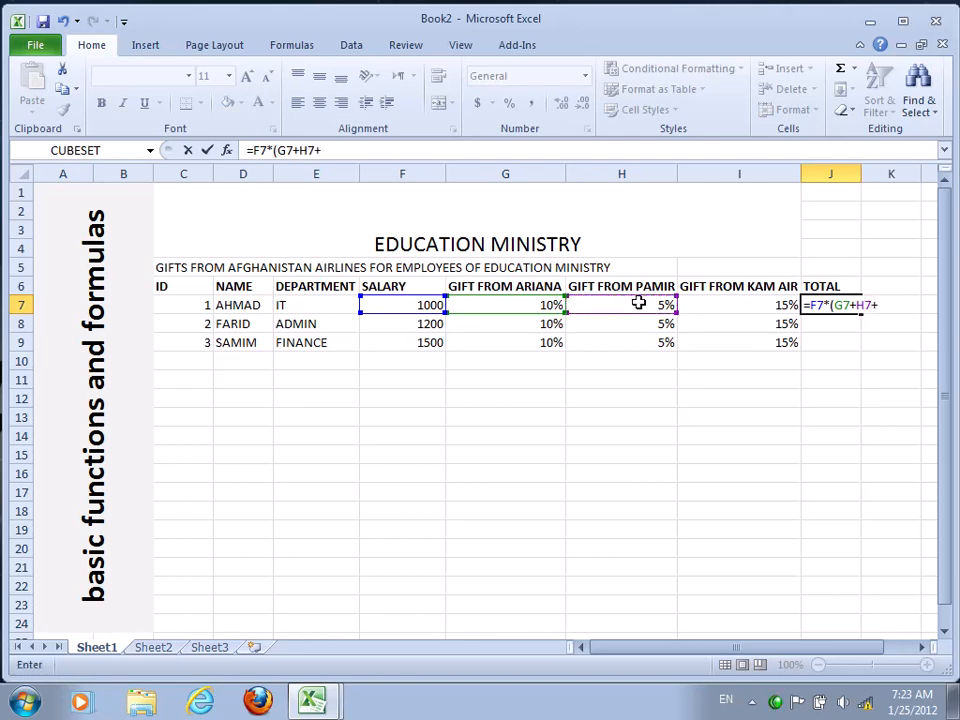
pyautogui.click(770, 305)
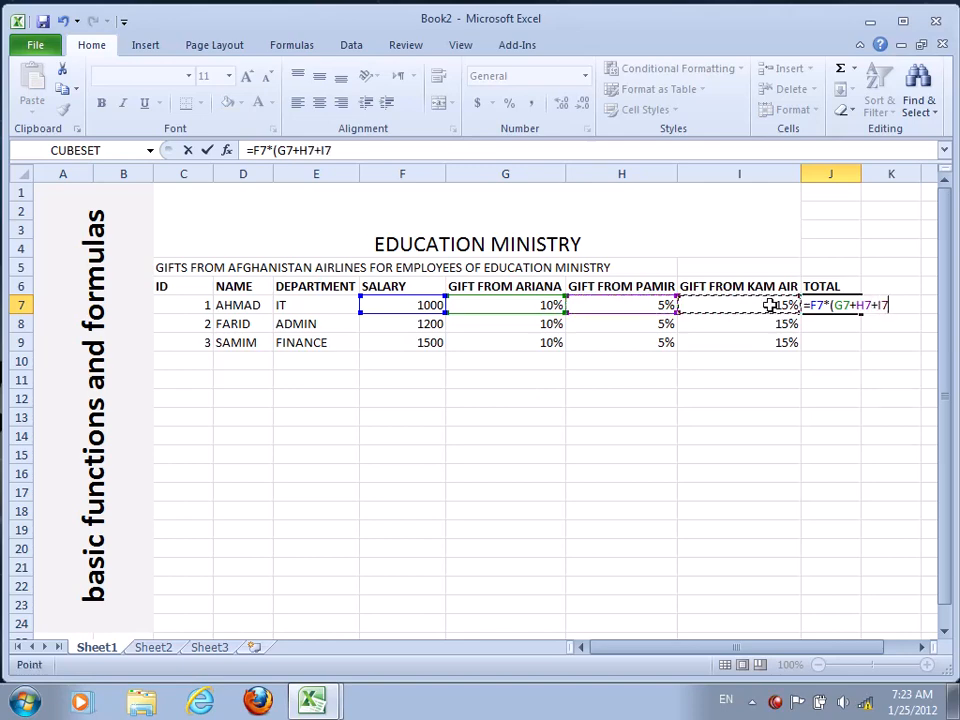
pyautogui.write(')+')
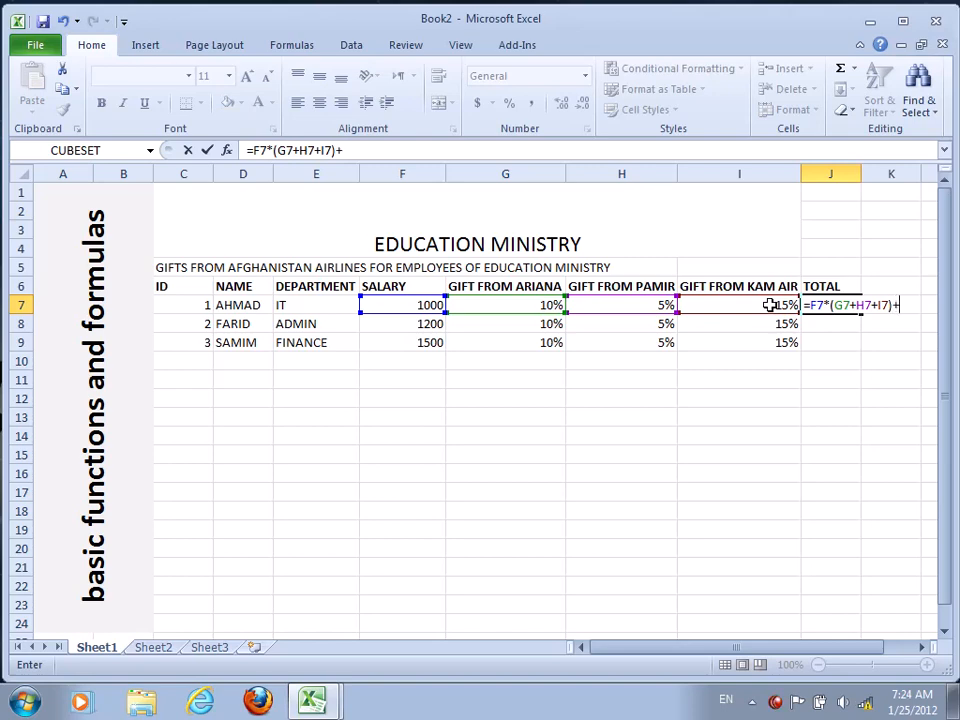
pyautogui.click(401, 305)
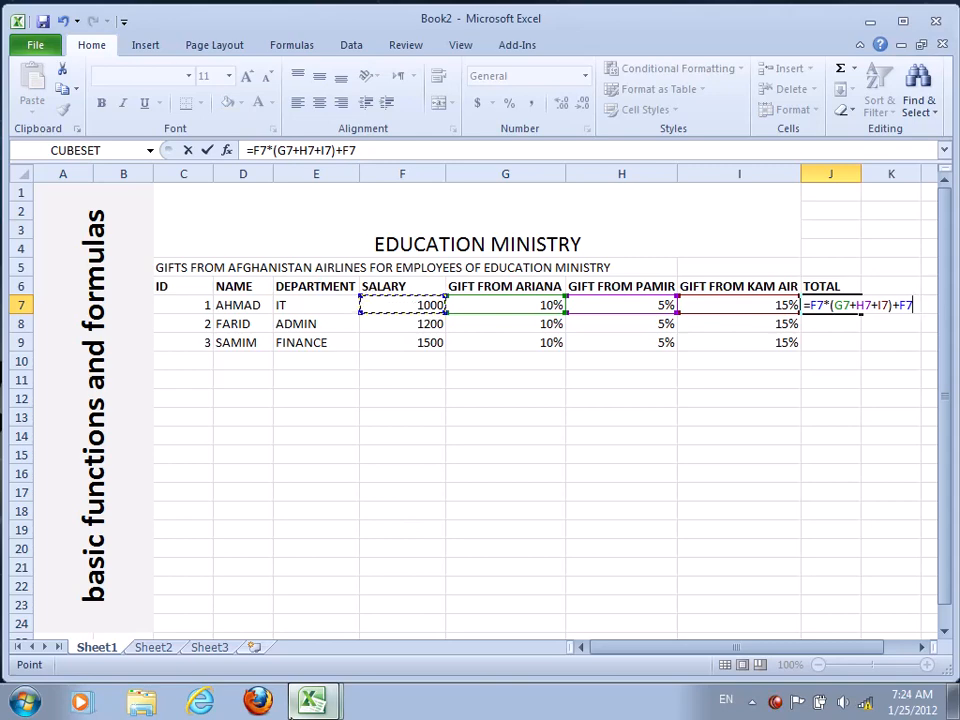
pyautogui.press('Return')
pyautogui.click(831, 305)
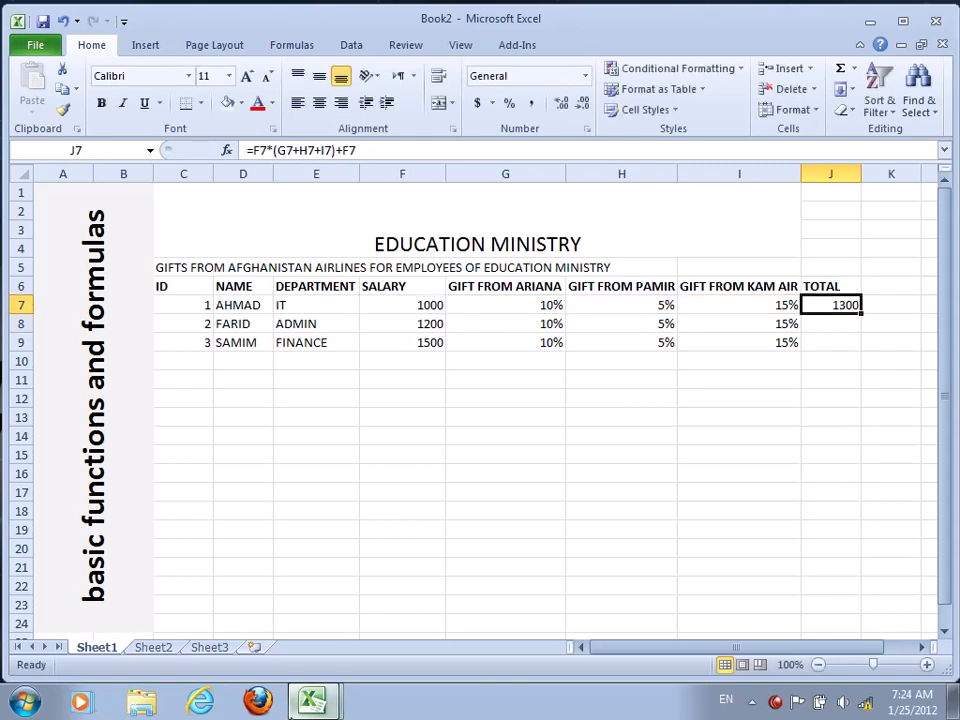
# Fill the TOTAL formula from J7 down to J11.
pyautogui.click(432, 305)
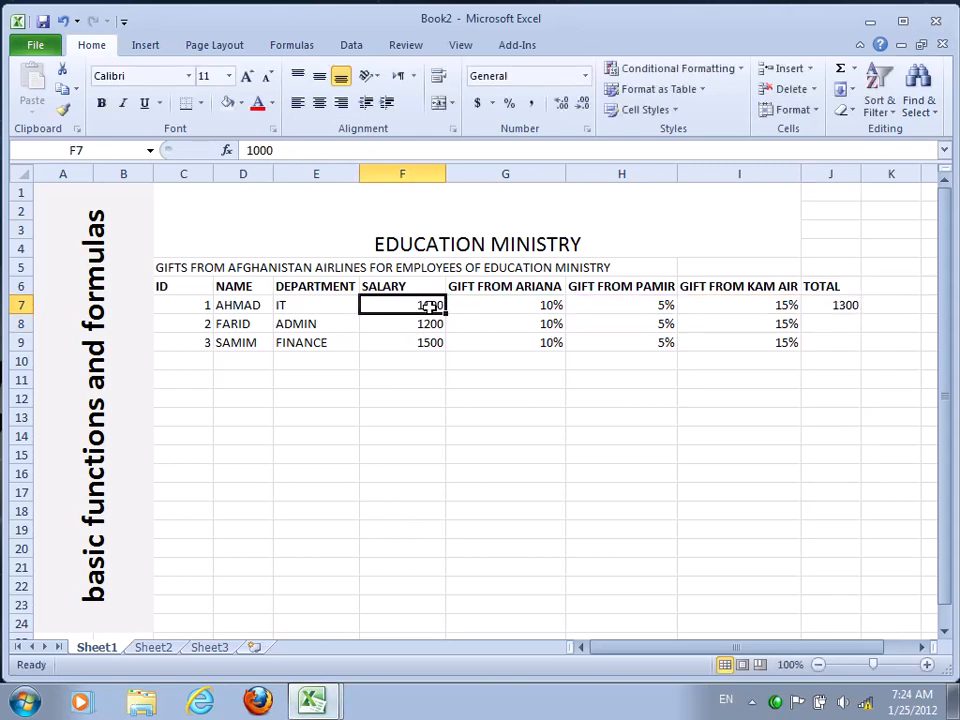
pyautogui.click(846, 309)
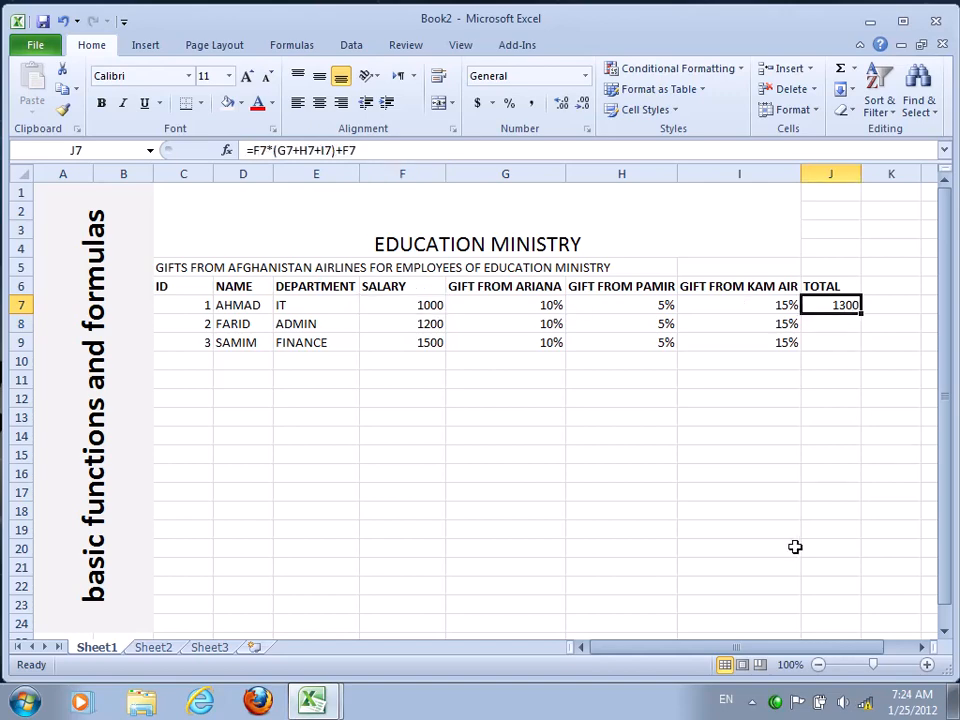
pyautogui.moveTo(860, 314); pyautogui.dragTo(871, 393)
pyautogui.moveTo(193, 362); pyautogui.dragTo(677, 388)
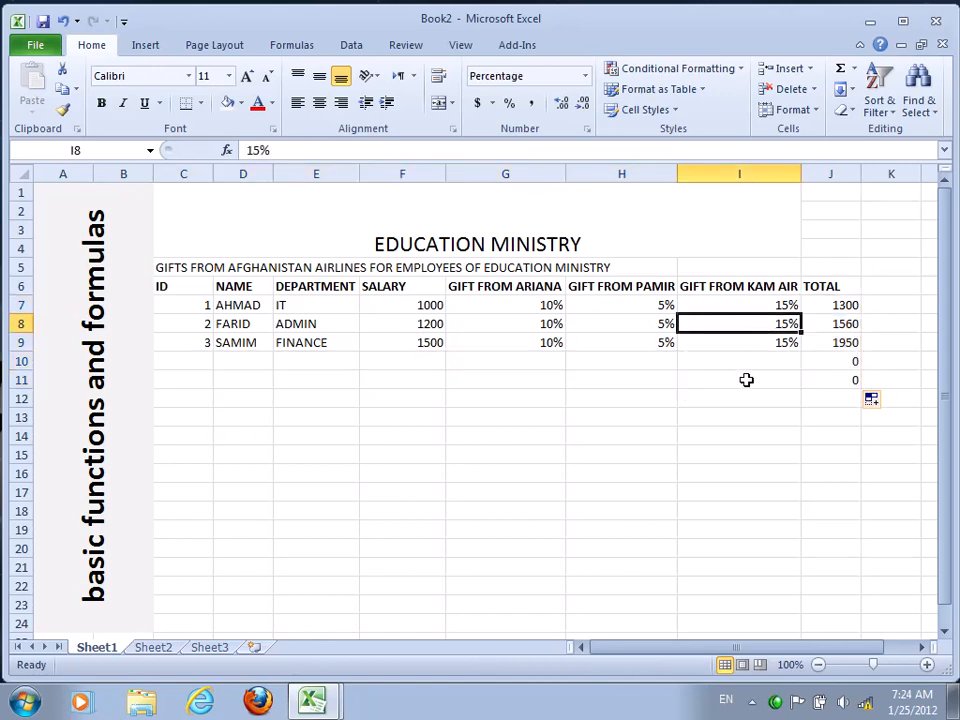
pyautogui.click(775, 305)
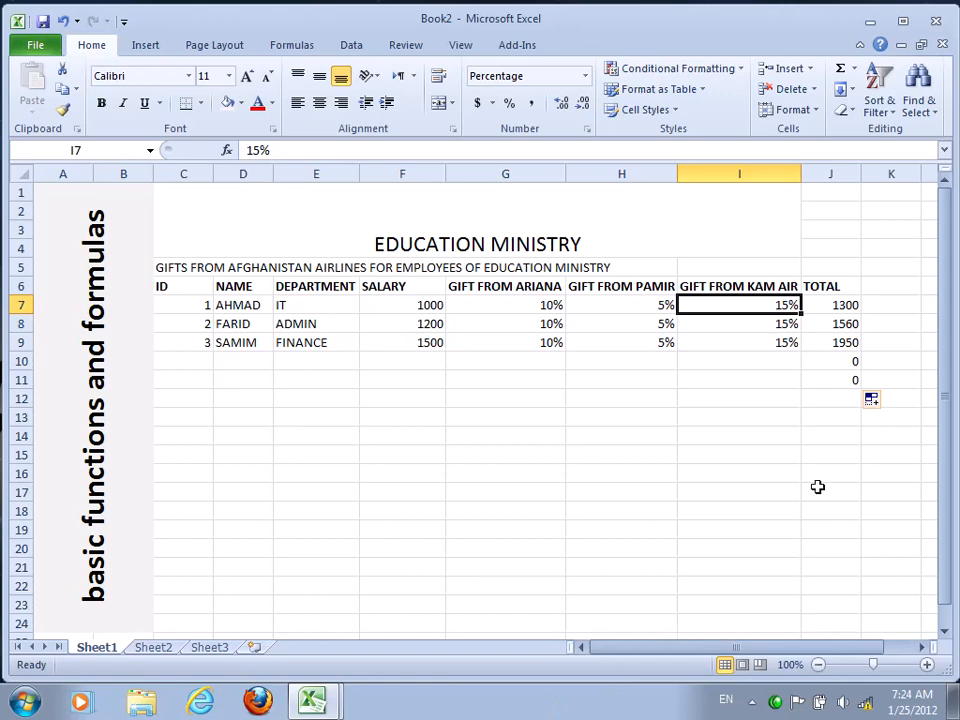
# Clear the surplus TOTAL formula from J11, below the employee rows.
pyautogui.click(838, 381)
pyautogui.press('BackSpace')
pyautogui.press('Return')
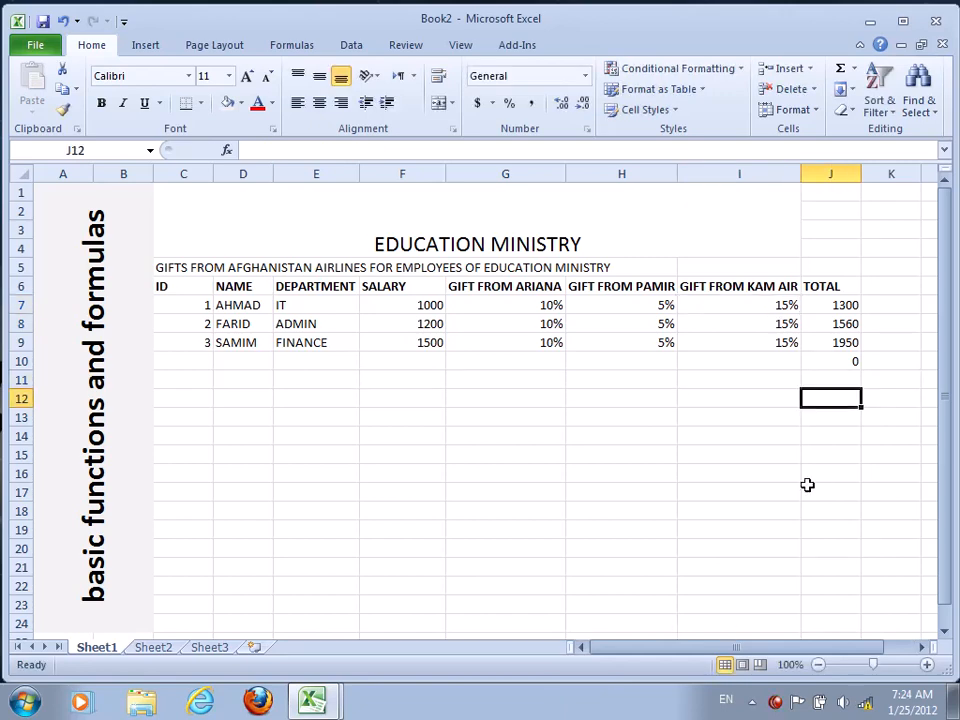